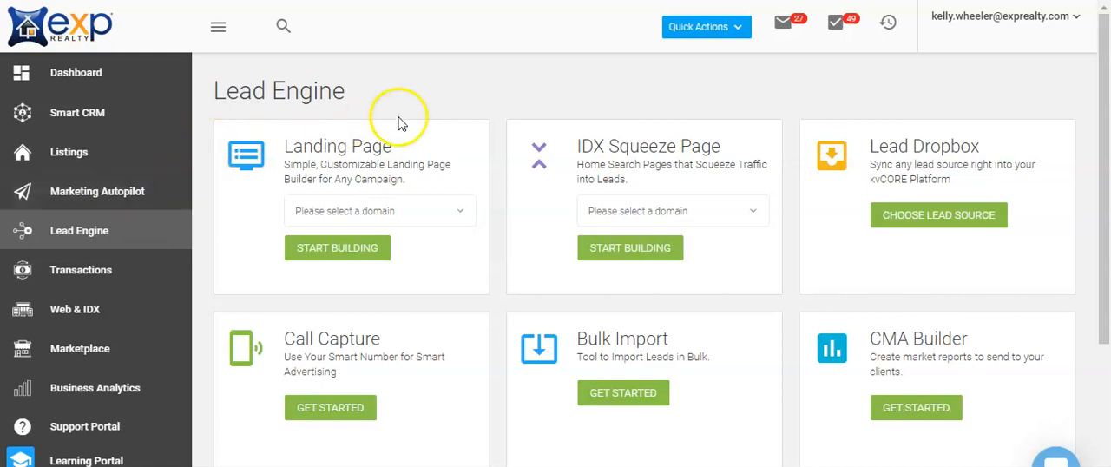
Start building an IDX Squeeze Page on the available domain and look through the multi-property search criteria and page configuration
left_click(638, 203)
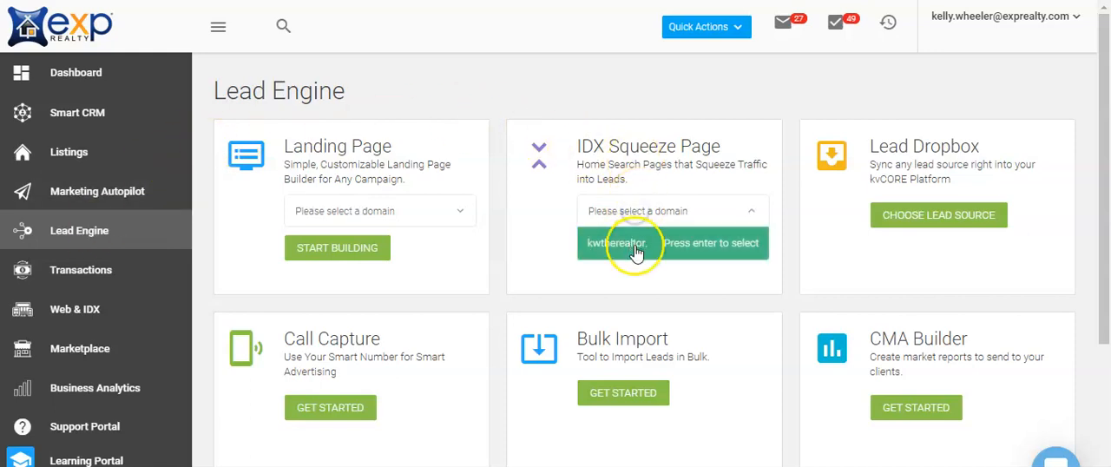
left_click(633, 242)
left_click(623, 251)
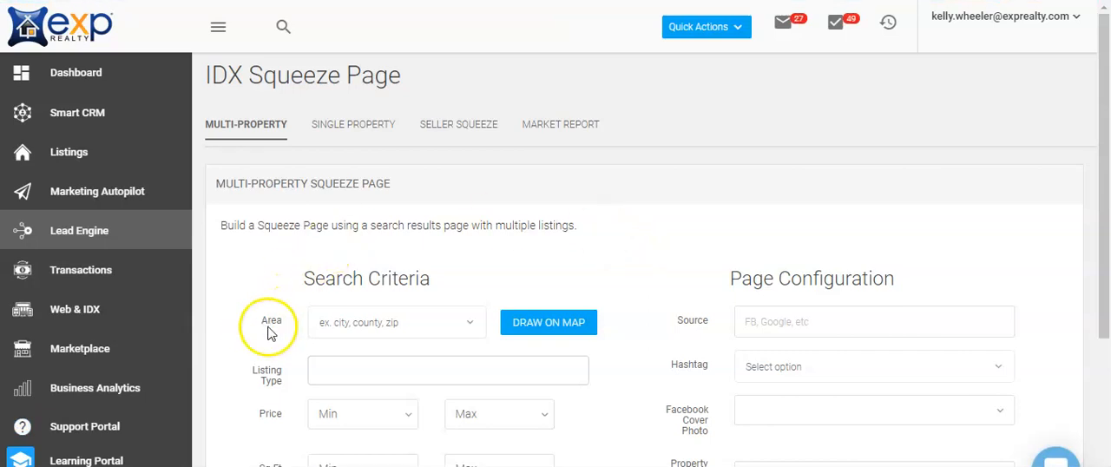
scroll(265, 338, "down", 2)
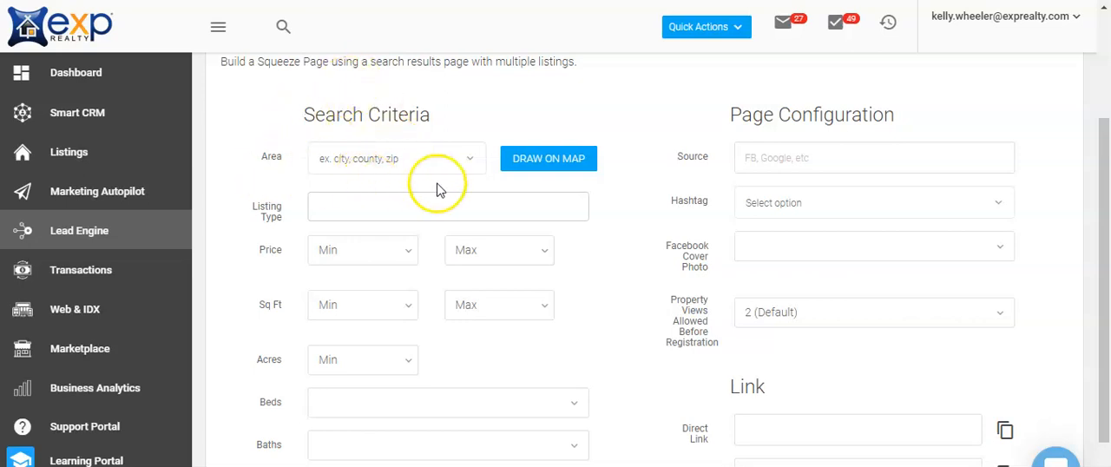
scroll(461, 168, "down", 1)
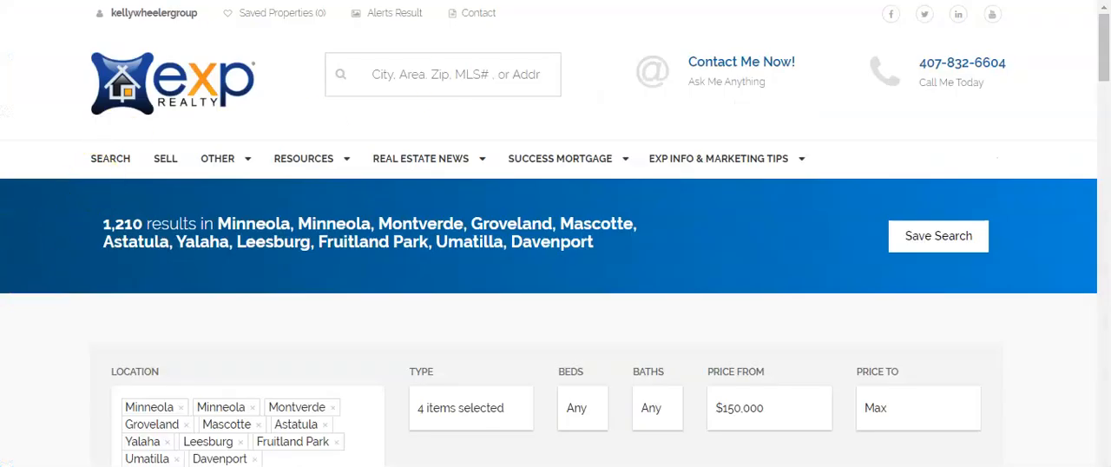
Review the search criteria and listings on the property results page covering Minneola, Montverde, Groveland, Leesburg, Davenport and nearby cities
scroll(48, 260, "down", 2)
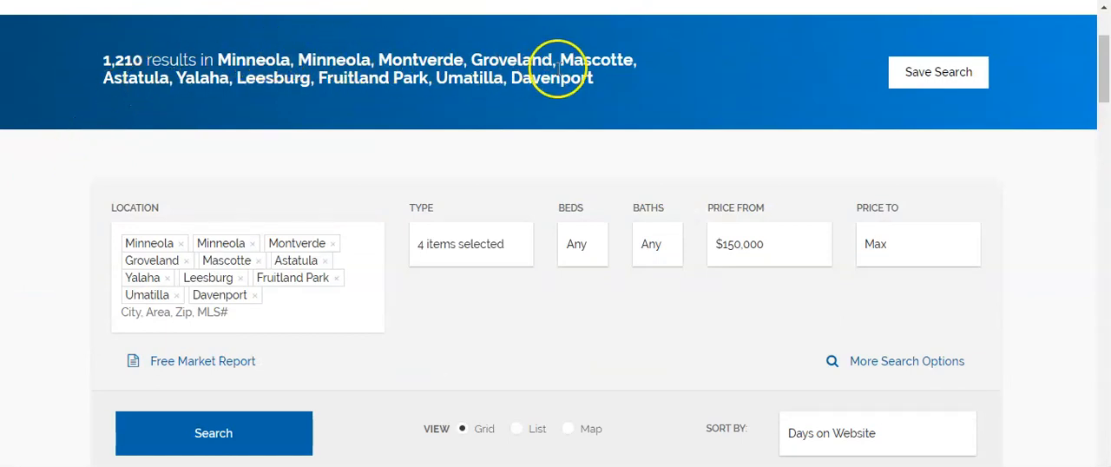
scroll(7, 342, "down", 3)
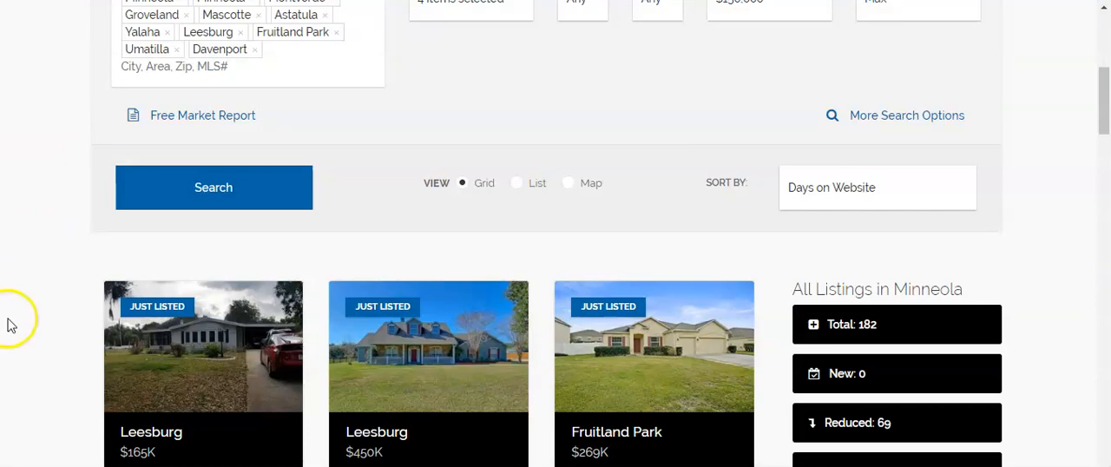
scroll(8, 319, "down", 3)
scroll(8, 320, "up", 2)
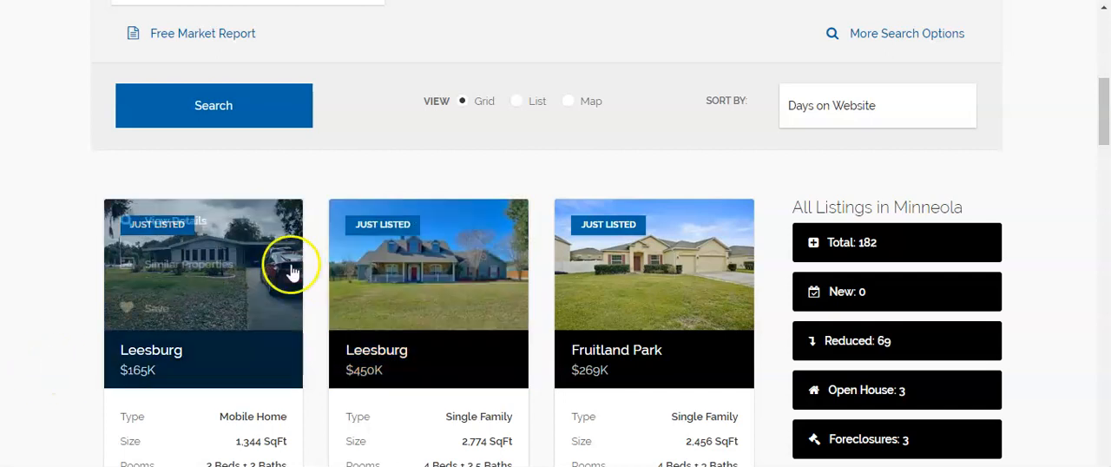
left_click(3, 347)
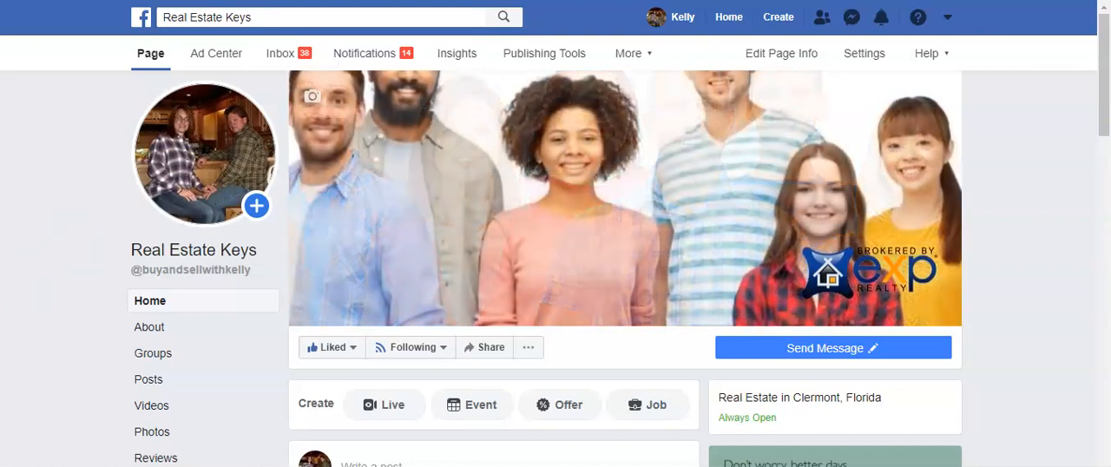
Switch to the Real Estate Keys Facebook page and start creating a new ad in Ads Manager
left_click(780, 18)
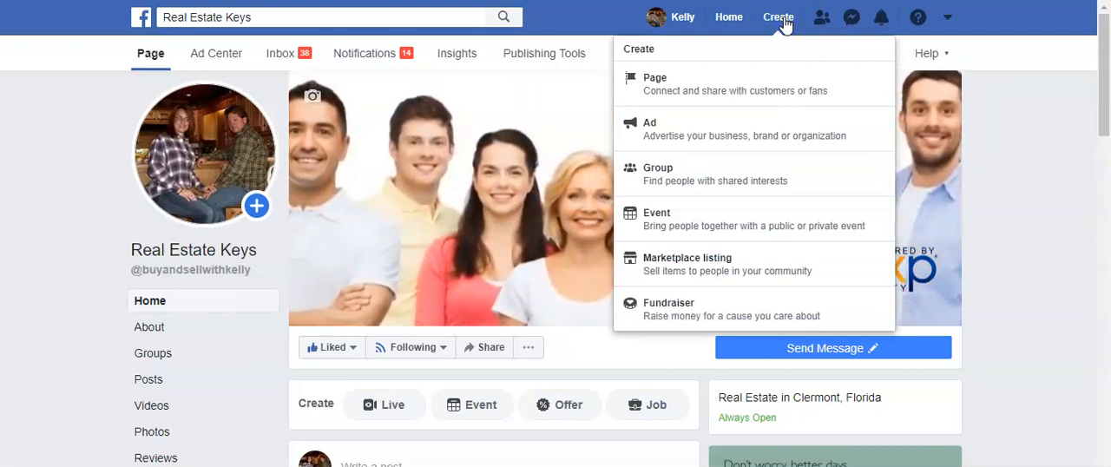
left_click(769, 19)
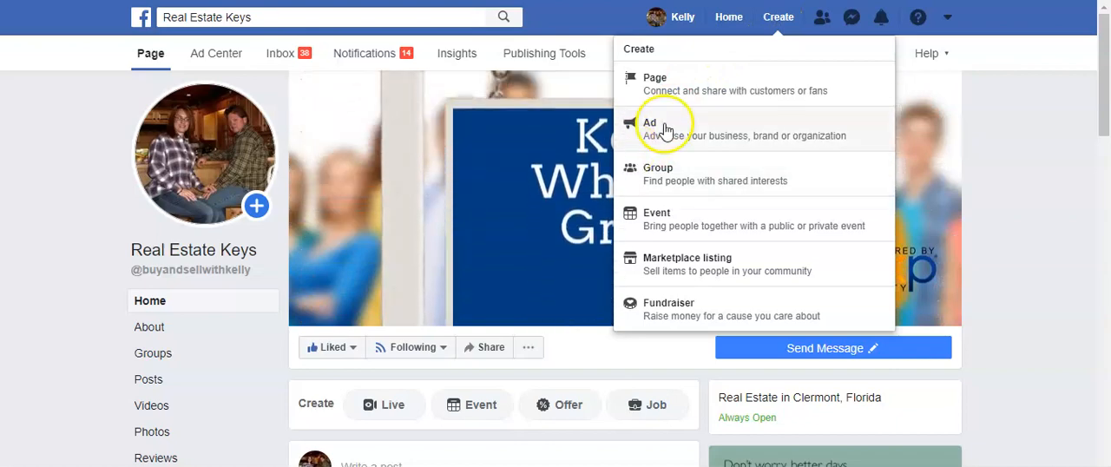
left_click(665, 126)
left_click(72, 293)
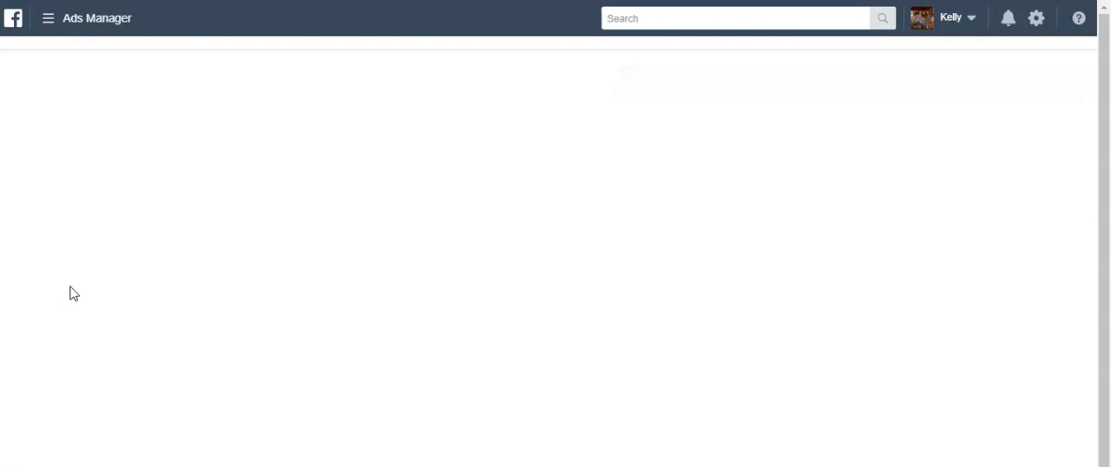
left_click(365, 258)
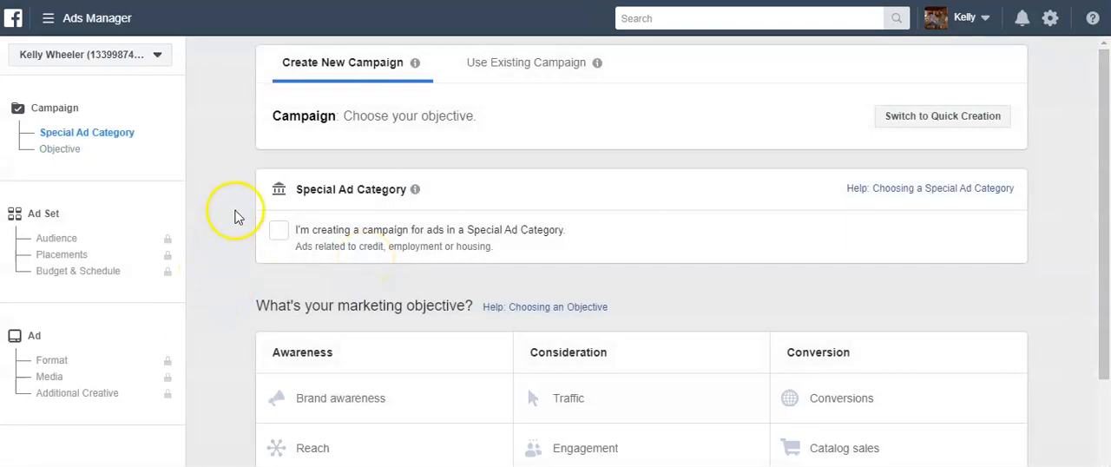
Declare the campaign as a Special Ad Category for Housing and choose Traffic as its marketing objective
left_click(279, 230)
left_click(364, 294)
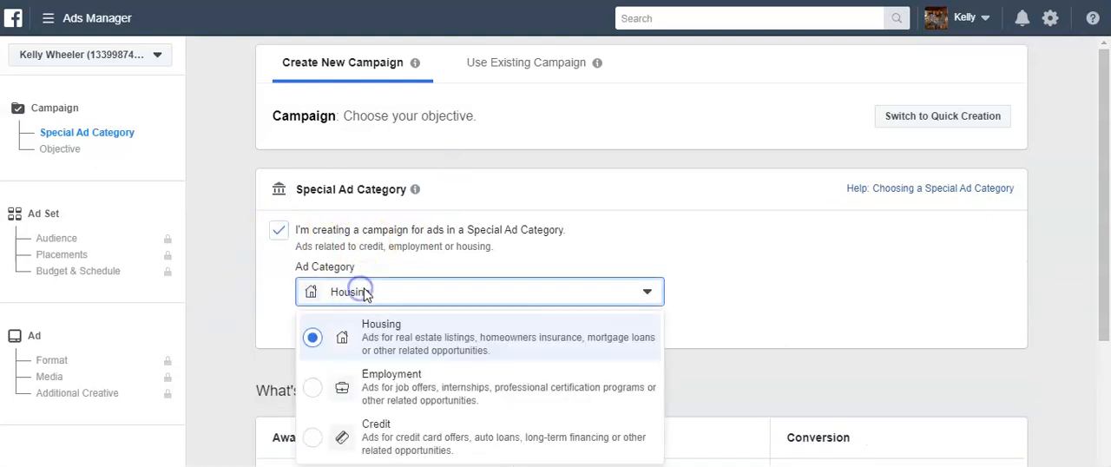
left_click(365, 337)
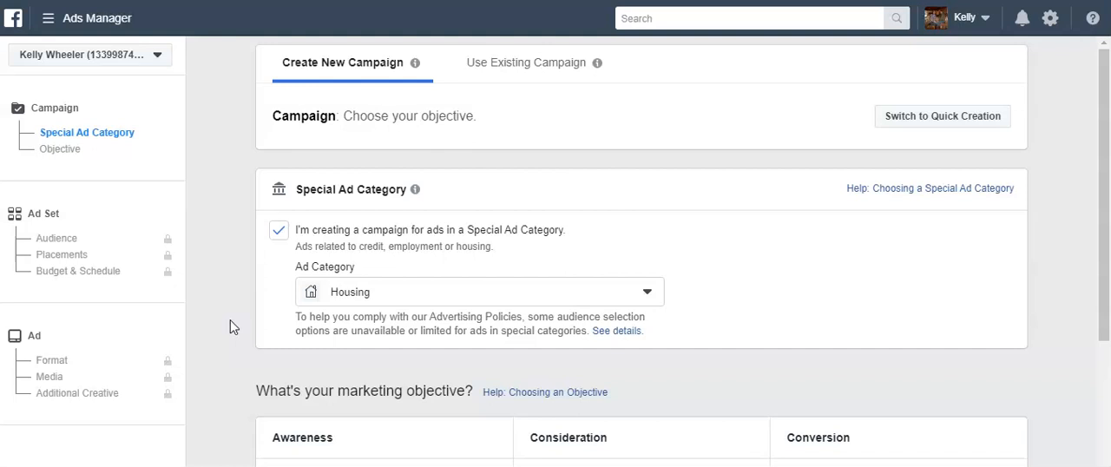
scroll(230, 327, "down", 3)
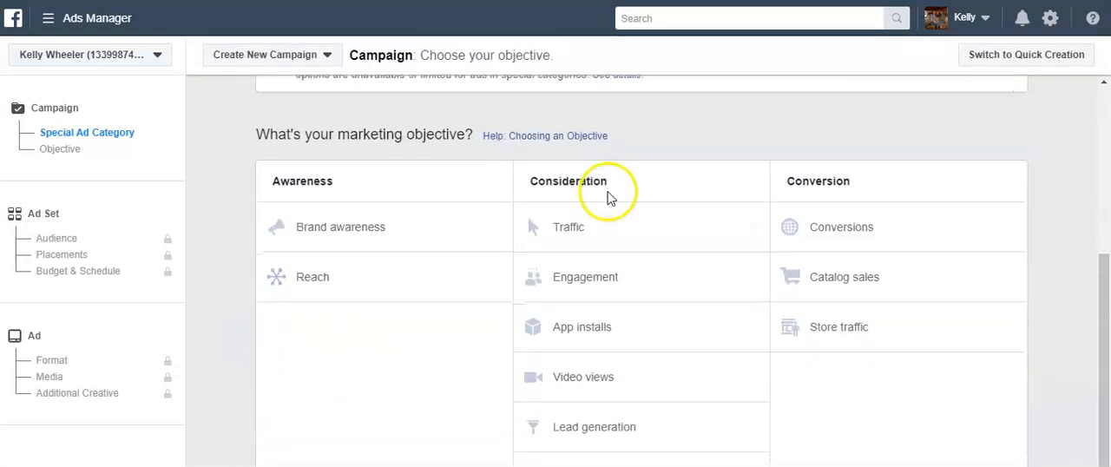
left_click(570, 224)
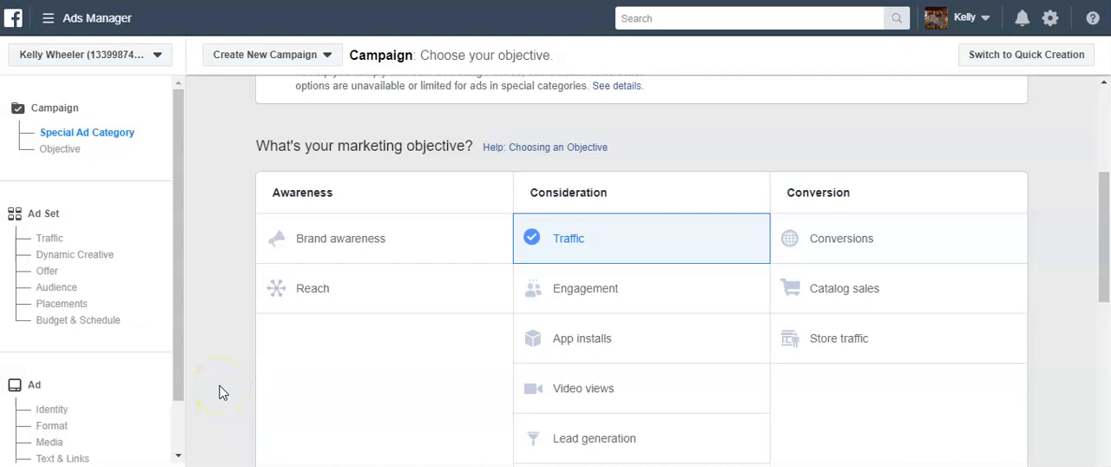
Name the campaign "USDA LK CT 12 18" and continue to the ad set
scroll(218, 336, "down", 4)
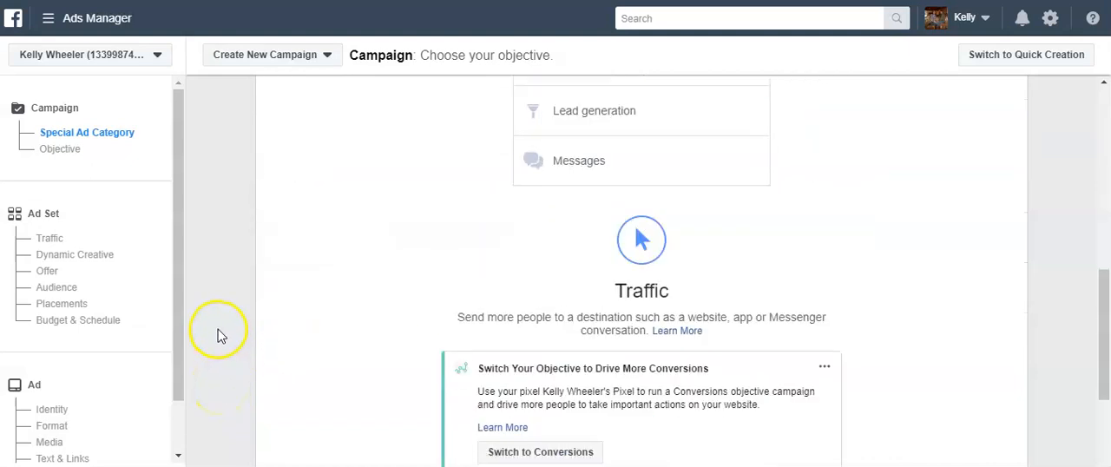
scroll(218, 336, "down", 3)
left_click_drag(608, 253, 479, 289)
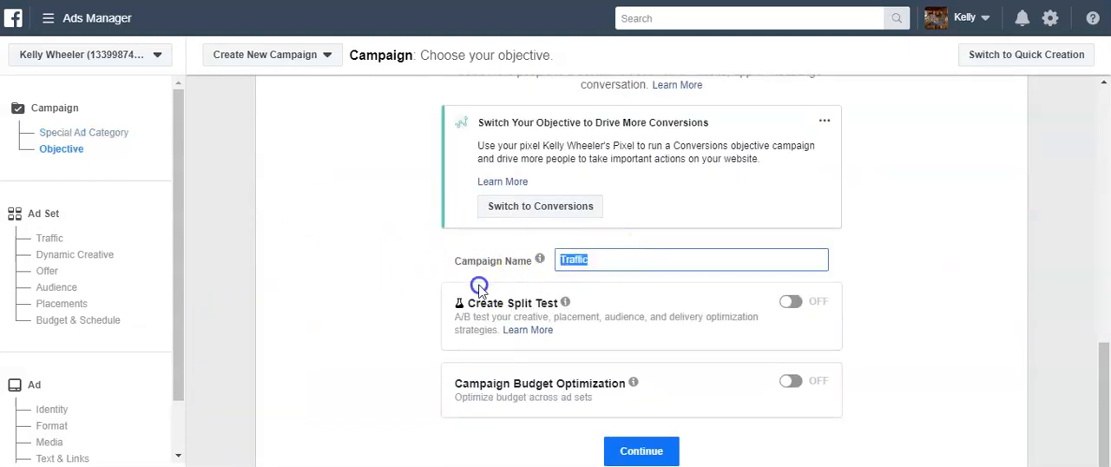
type("USDA LK CT 12 18")
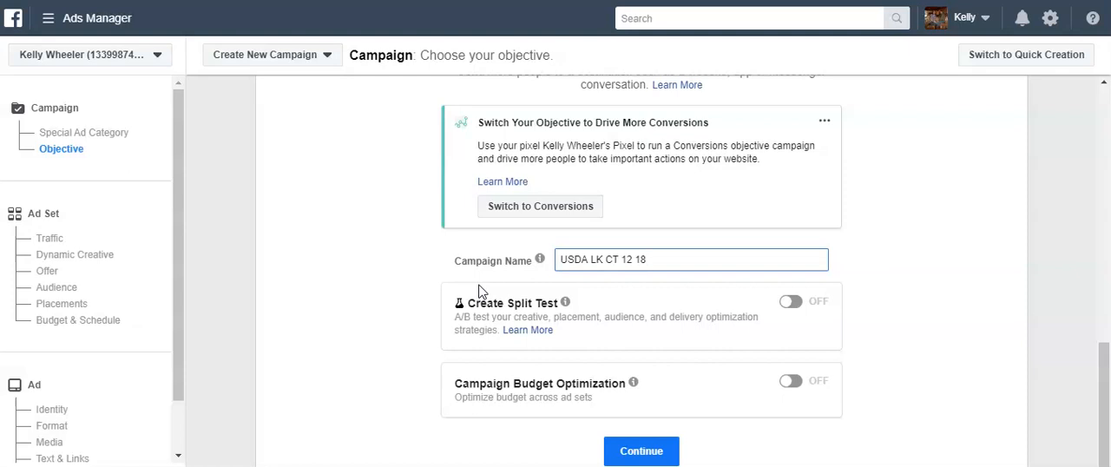
mouse_move(539, 260)
scroll(355, 300, "down", 1)
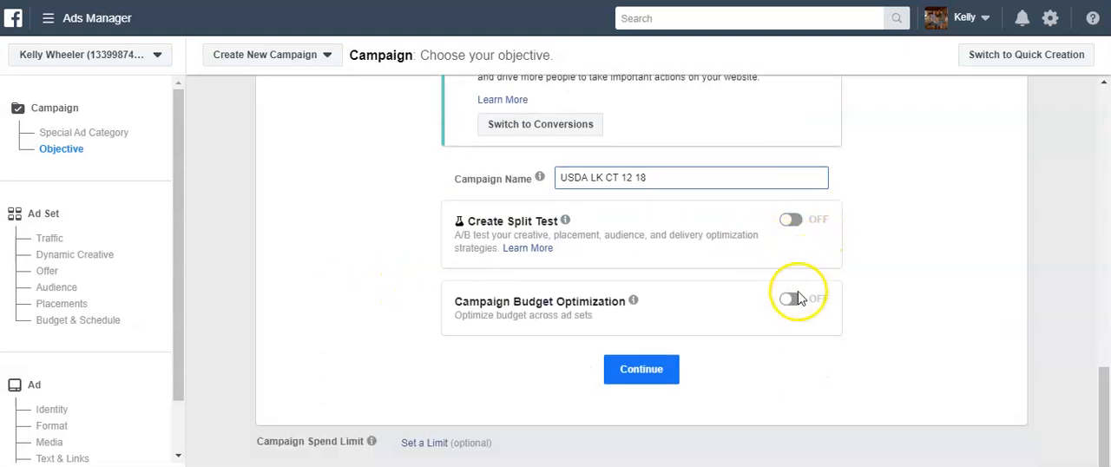
left_click(637, 368)
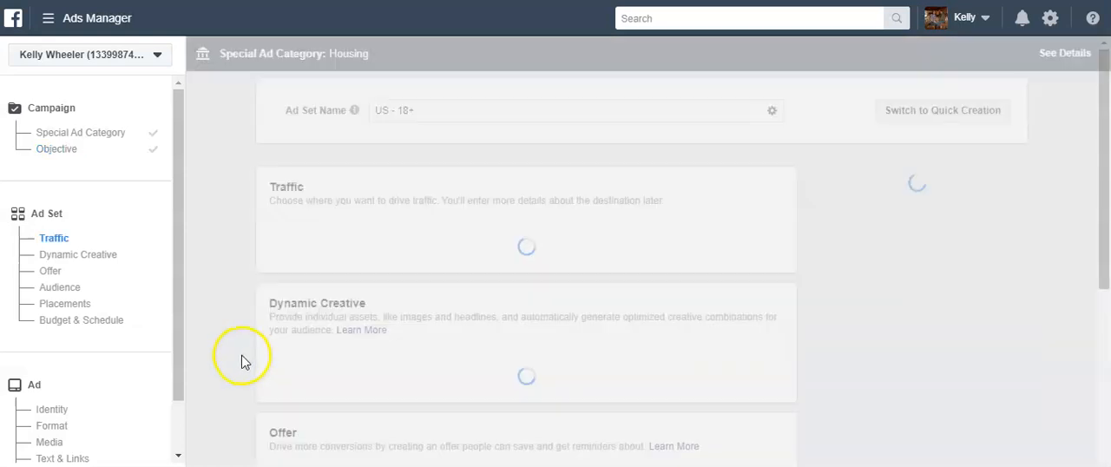
Change the ad set's audience locations to the cities of Clermont, Florida and Davenport, Florida
scroll(236, 360, "down", 1)
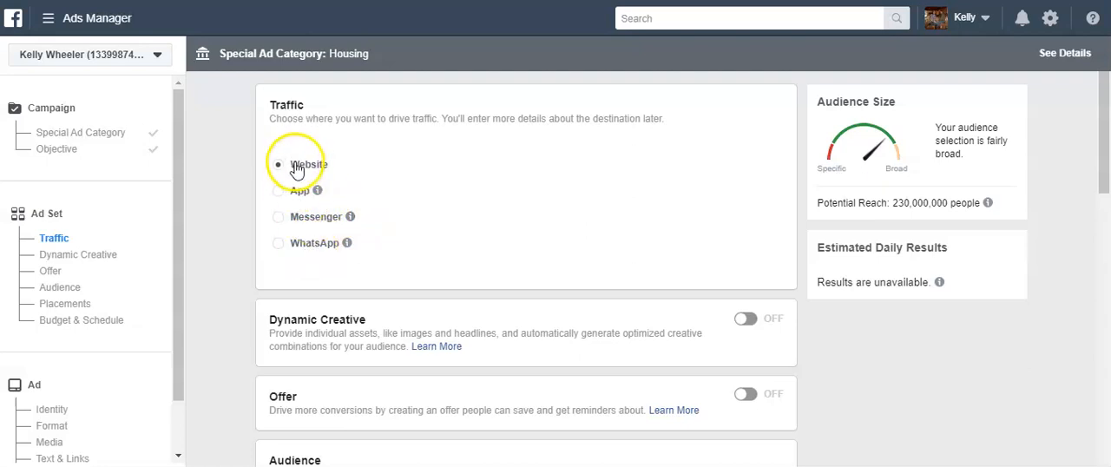
scroll(236, 248, "down", 3)
scroll(241, 244, "up", 2)
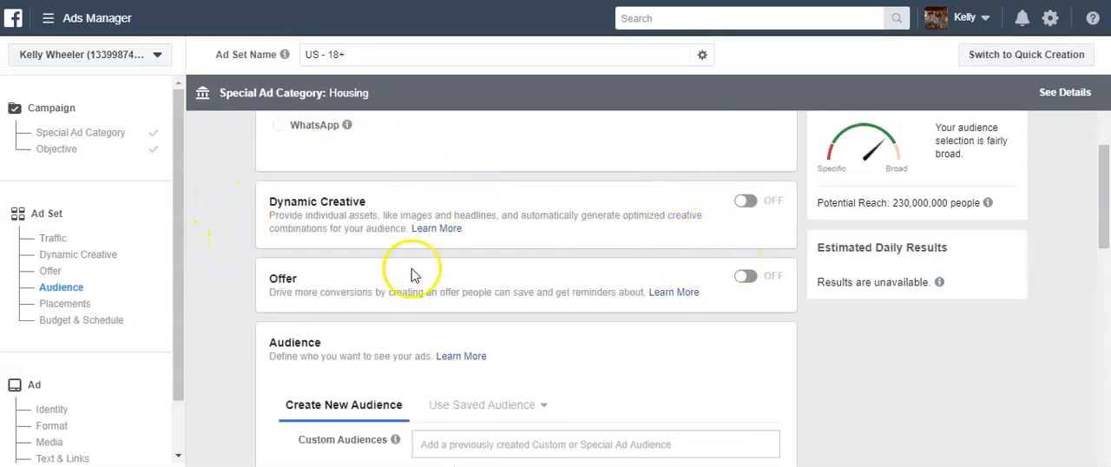
scroll(227, 330, "down", 4)
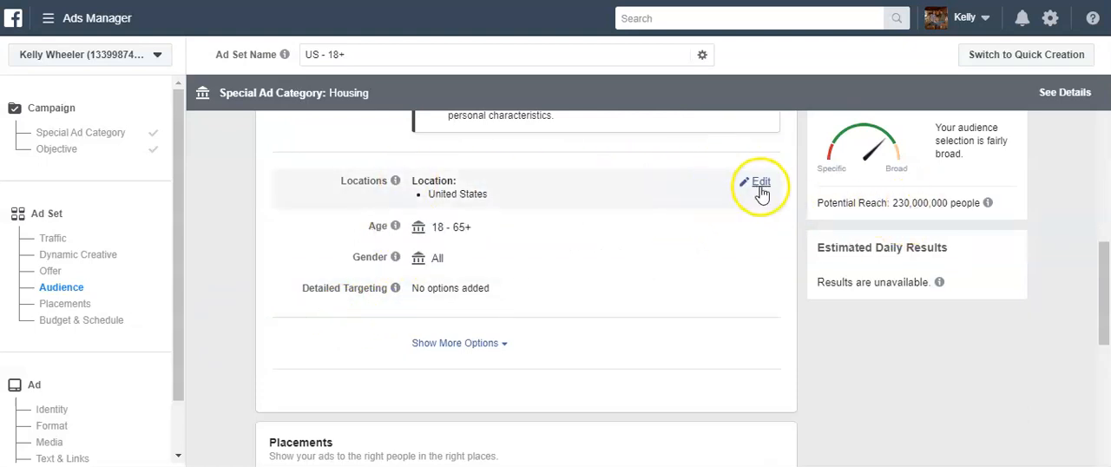
left_click(761, 185)
left_click(750, 246)
left_click(537, 266)
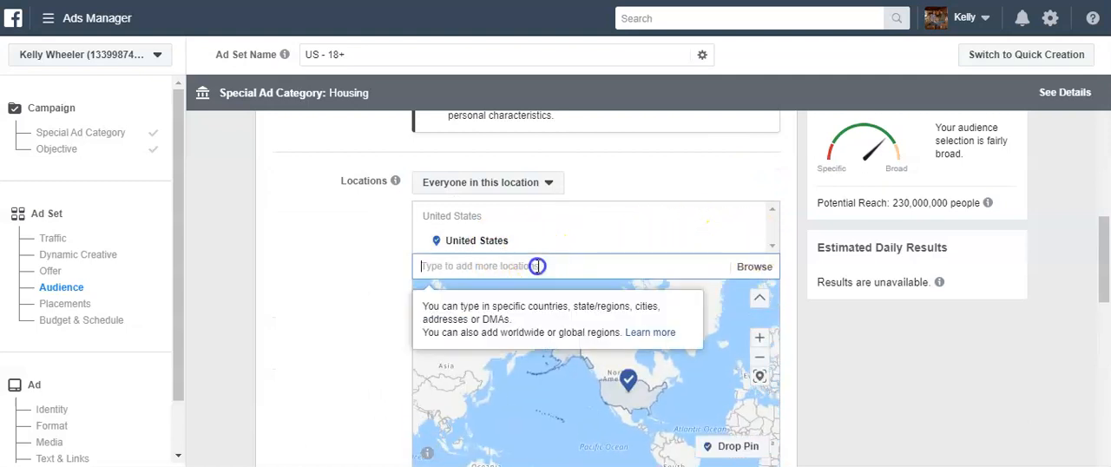
type("c")
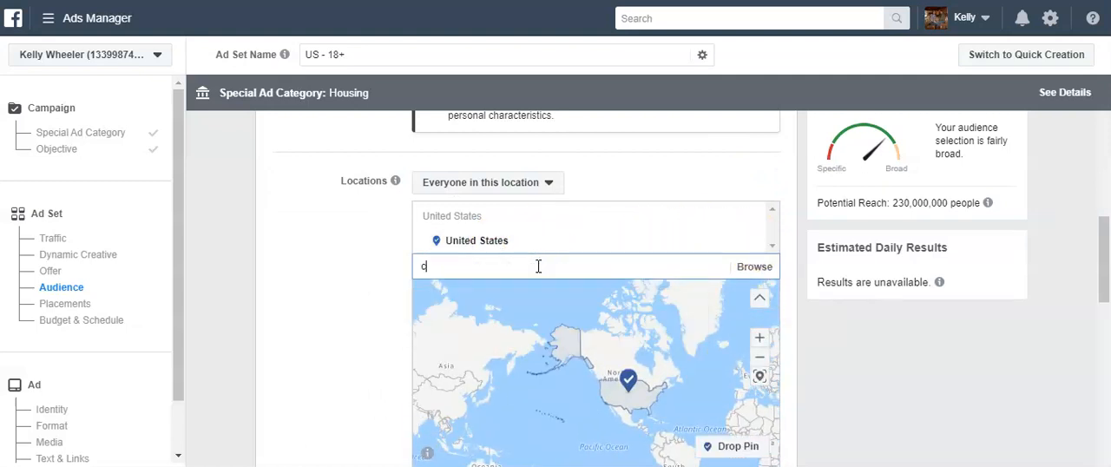
type("lermo")
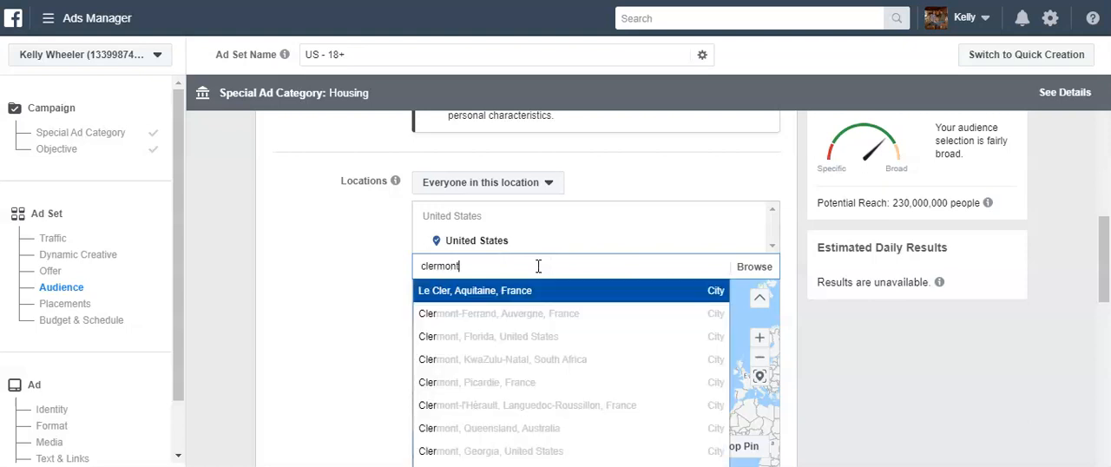
type("nt")
left_click(501, 290)
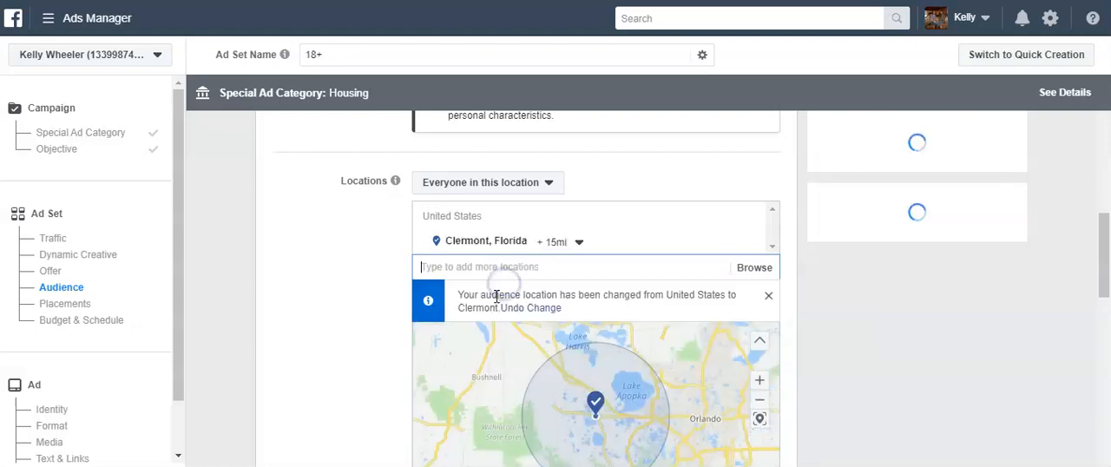
type("daven")
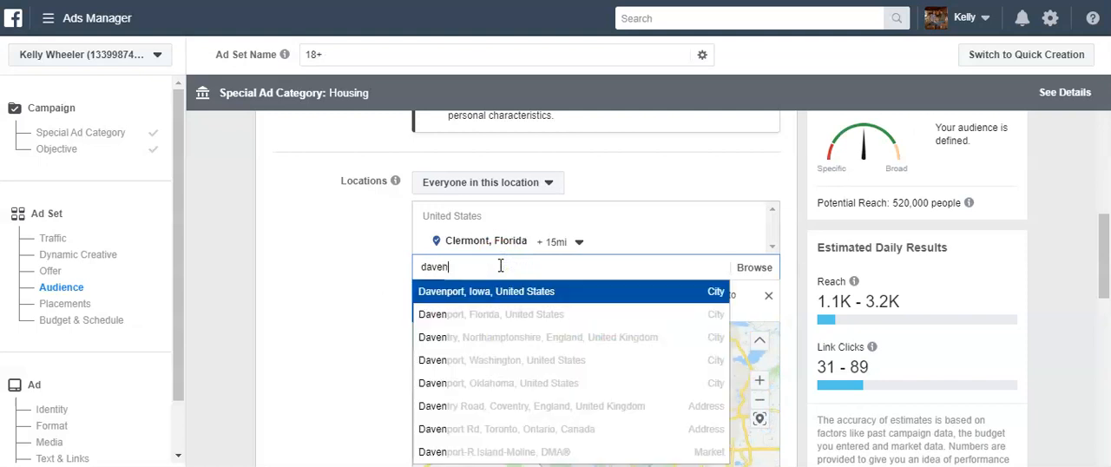
left_click(512, 313)
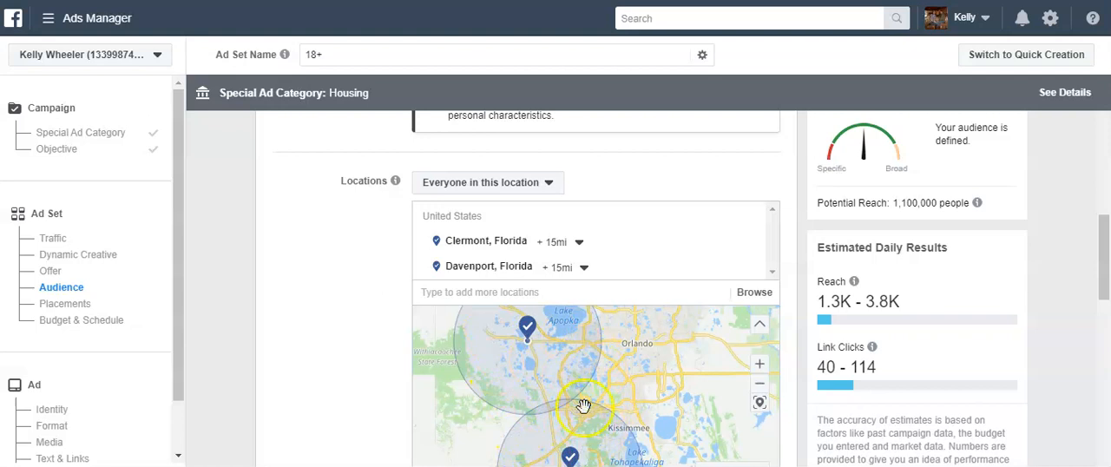
Restrict the location targeting to "People who live in this location"
scroll(352, 432, "up", 1)
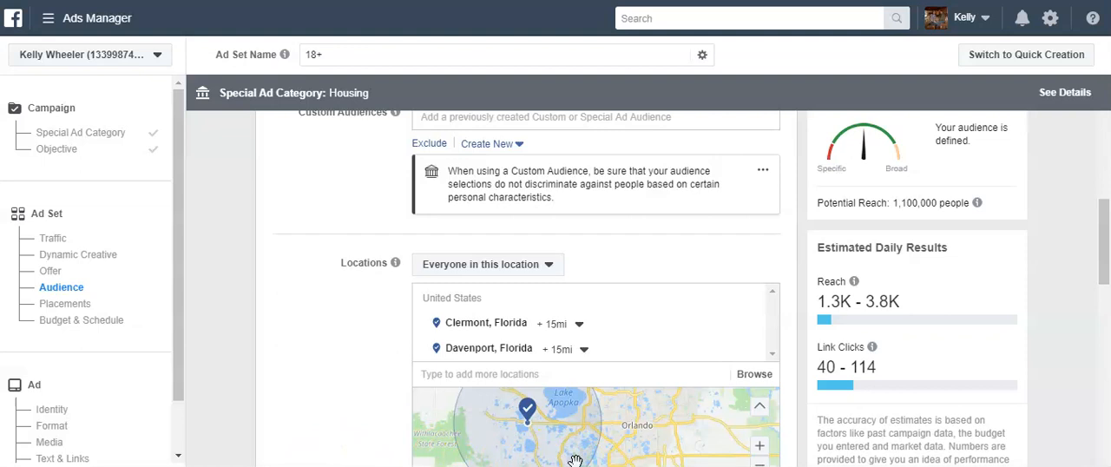
left_click(493, 270)
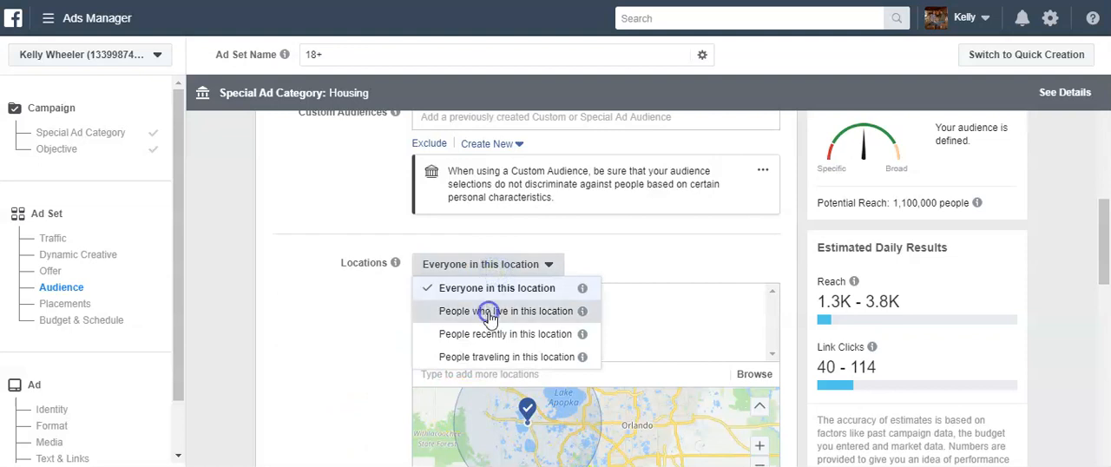
left_click(490, 313)
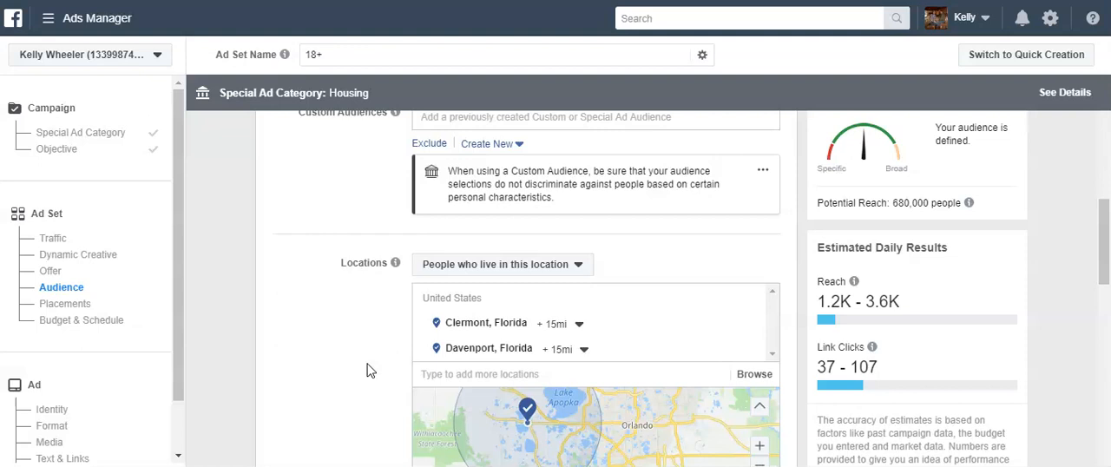
left_click(359, 290)
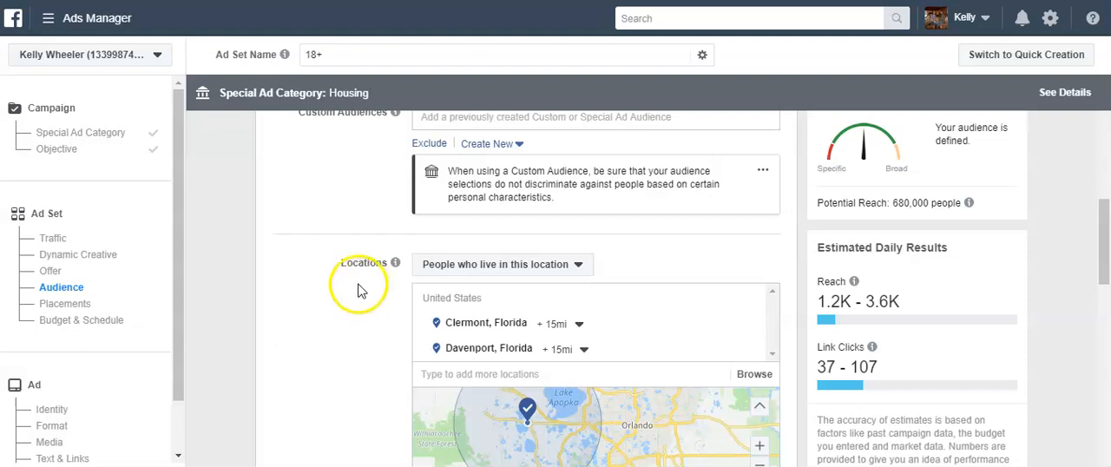
Switch the ad set to manually edited placements and deselect Instagram Feed, Facebook Video Feeds and Instagram Explore
scroll(360, 291, "down", 5)
scroll(360, 292, "down", 3)
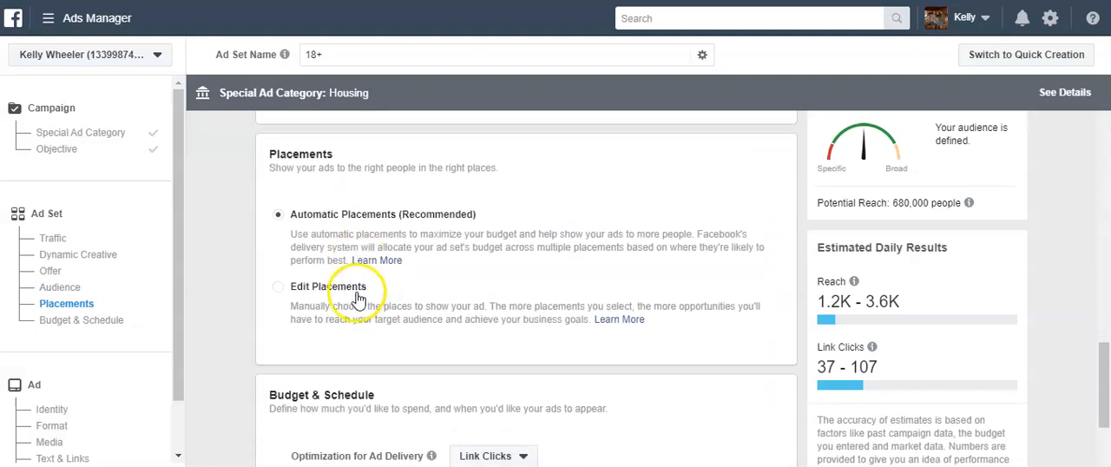
left_click(283, 291)
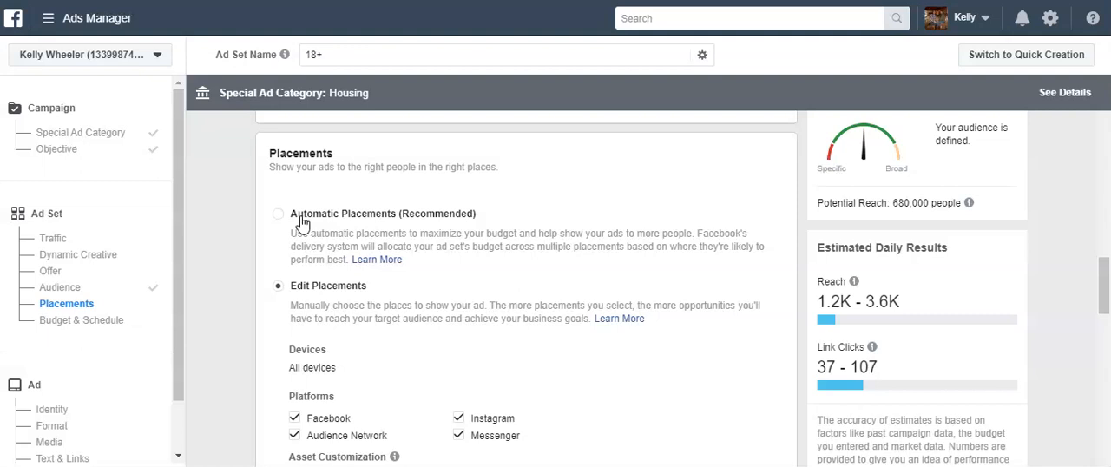
scroll(299, 221, "down", 3)
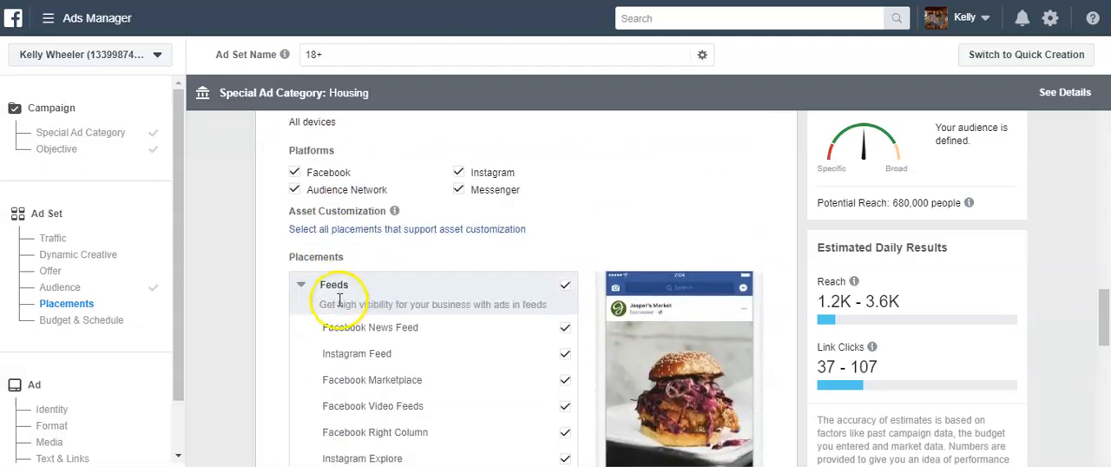
scroll(278, 343, "down", 1)
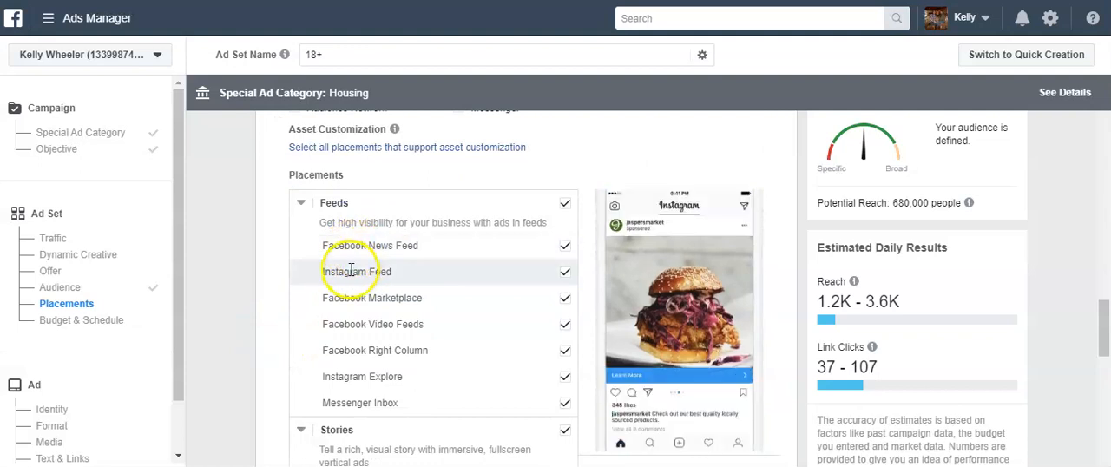
left_click(564, 275)
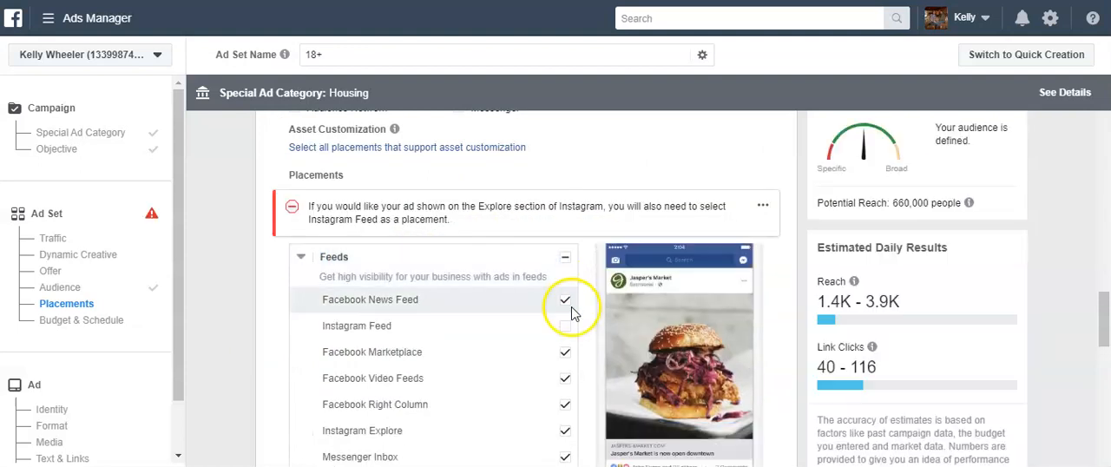
left_click(565, 381)
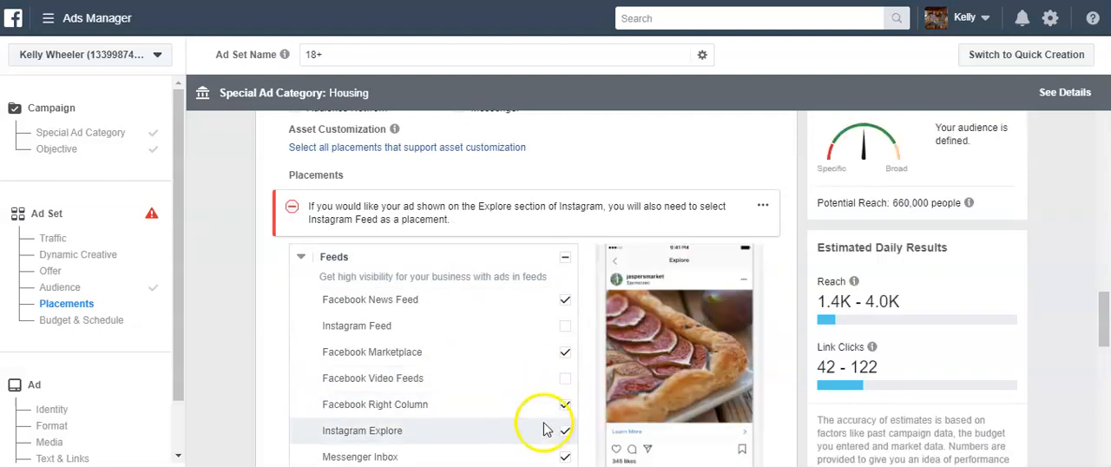
scroll(547, 424, "down", 2)
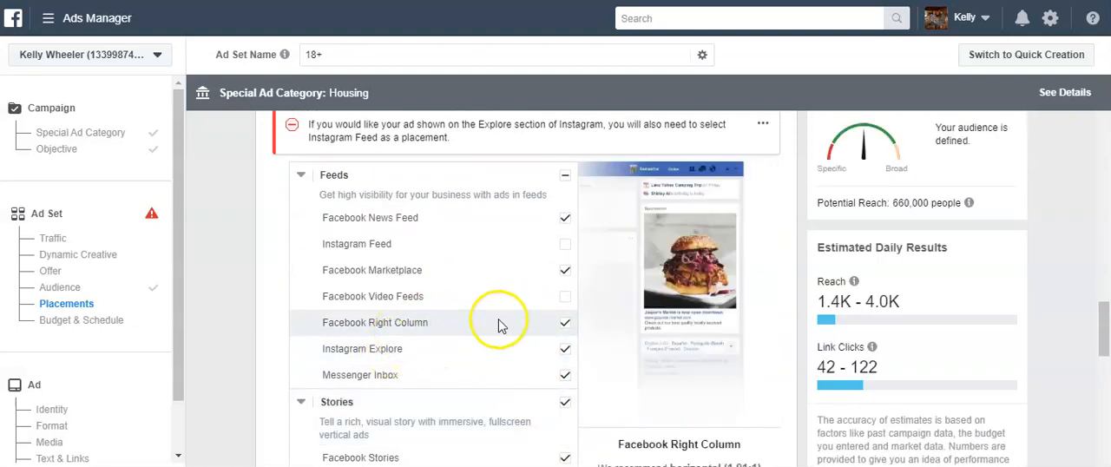
left_click(565, 322)
left_click(570, 351)
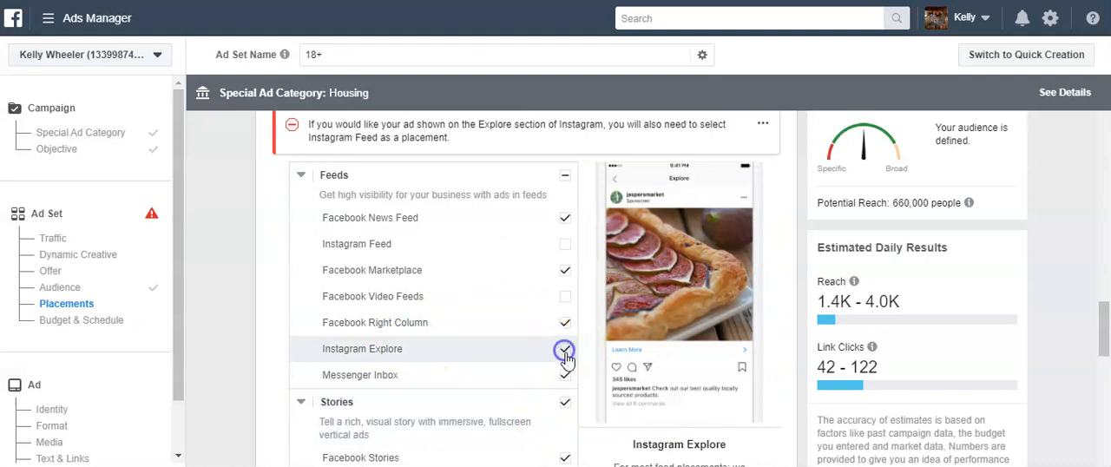
Deselect the Stories, In-Stream, Search, In-Article, and Apps and Sites placement groups
scroll(531, 408, "down", 1)
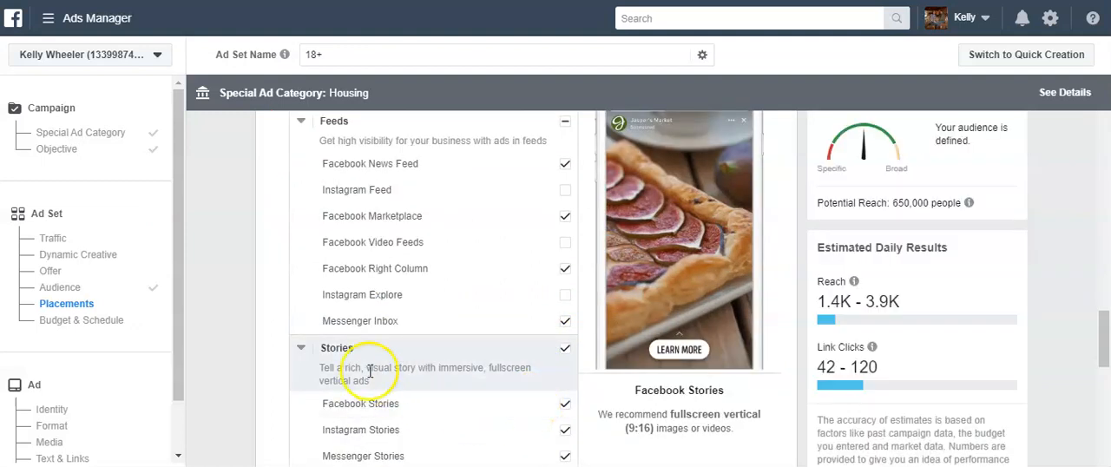
left_click(565, 348)
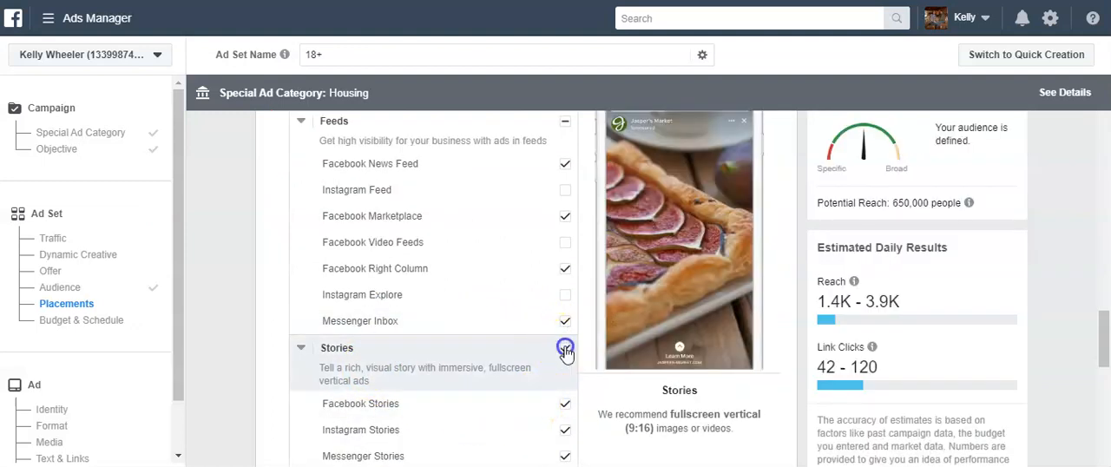
scroll(308, 402, "down", 3)
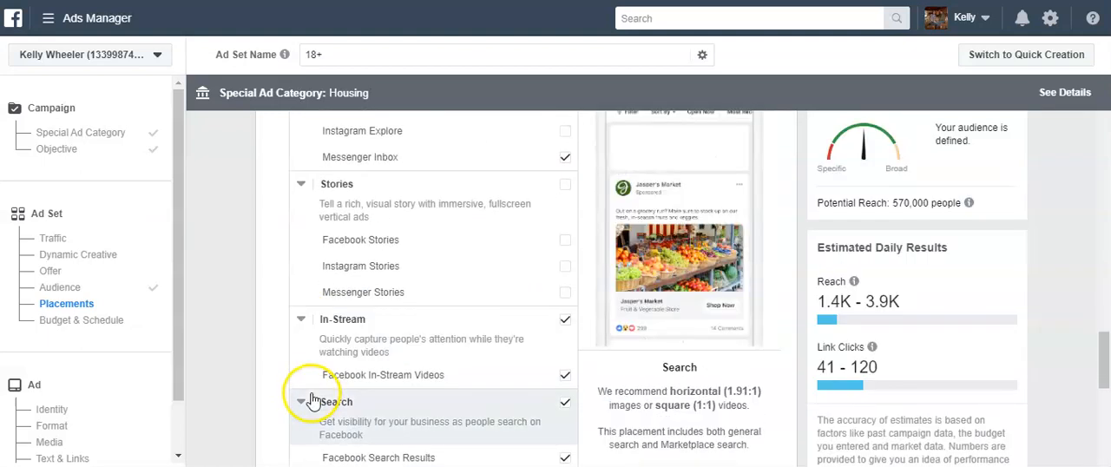
left_click(563, 323)
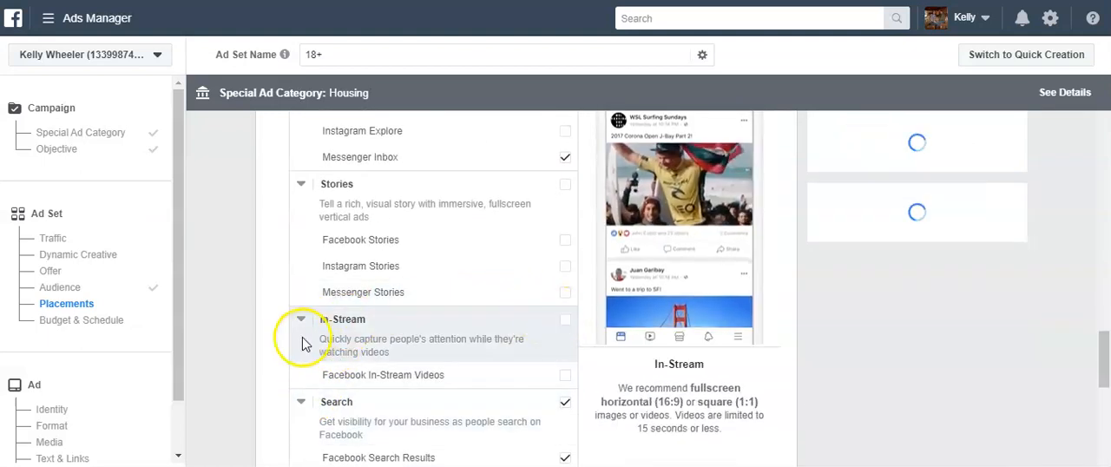
scroll(303, 334, "down", 3)
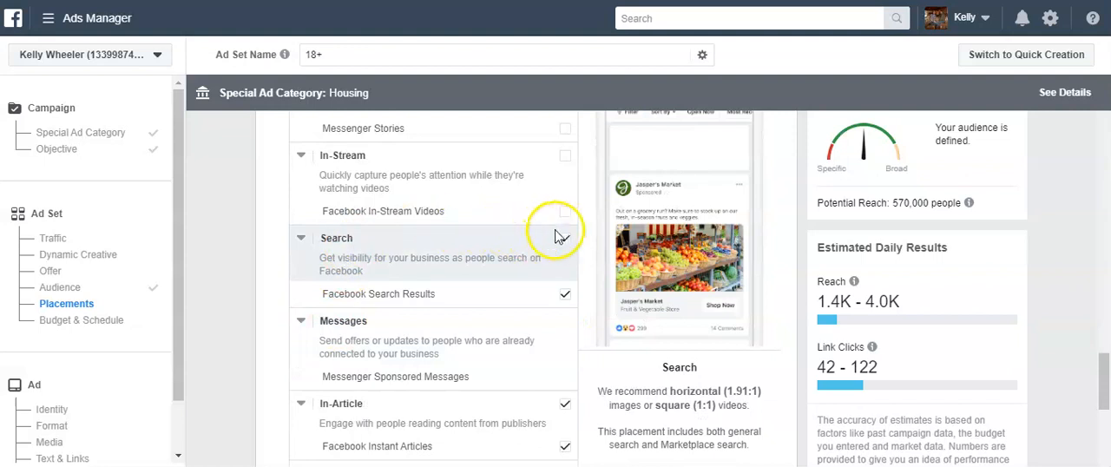
left_click(565, 238)
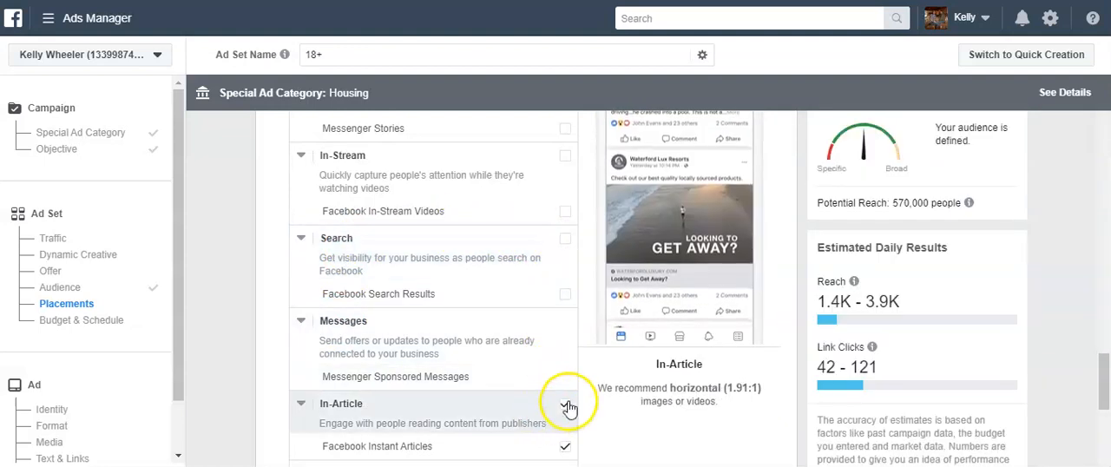
left_click(566, 403)
scroll(355, 407, "down", 3)
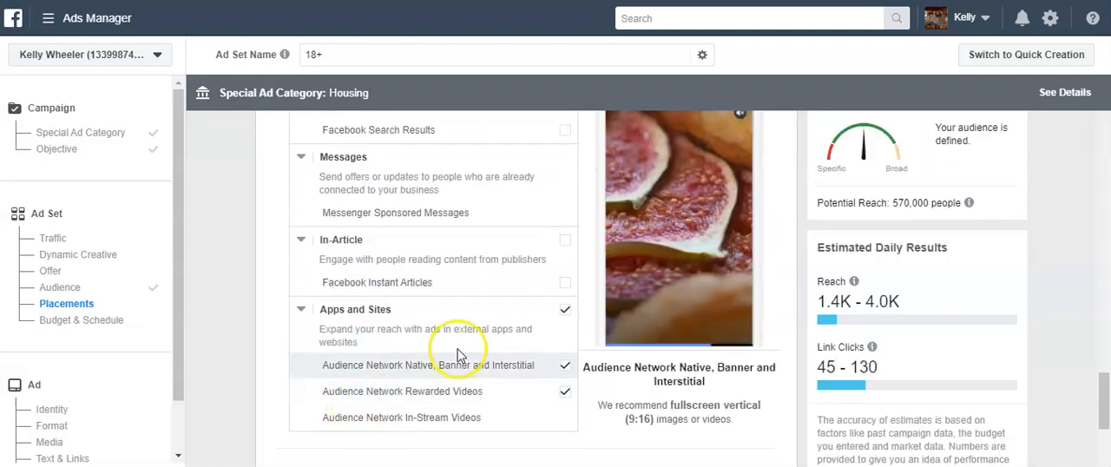
left_click(565, 309)
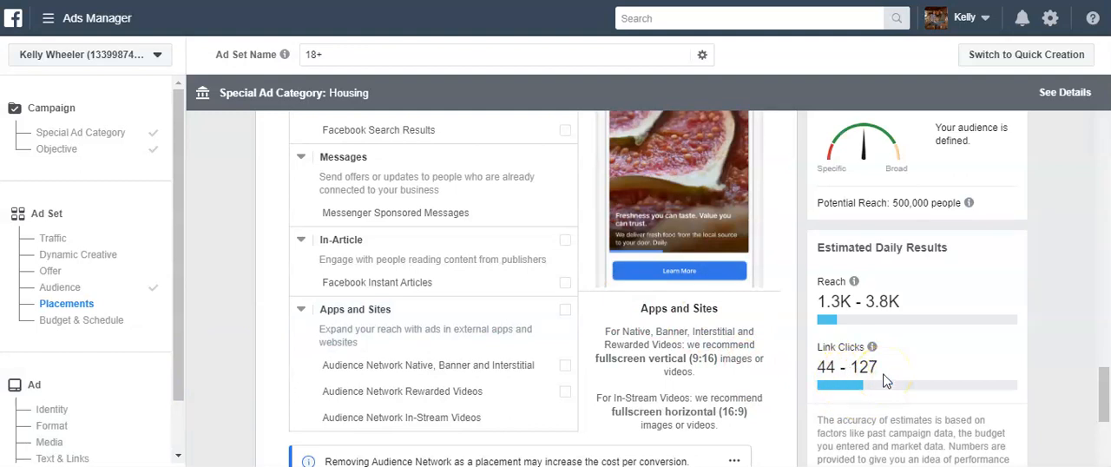
Try daily budgets of $15.00 and $10.00 for the ad set
scroll(232, 372, "down", 4)
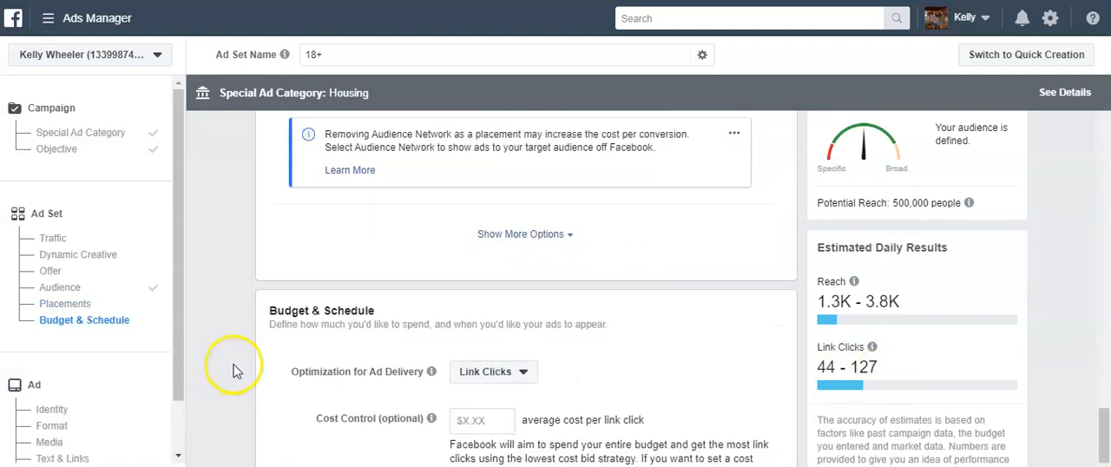
scroll(232, 372, "down", 2)
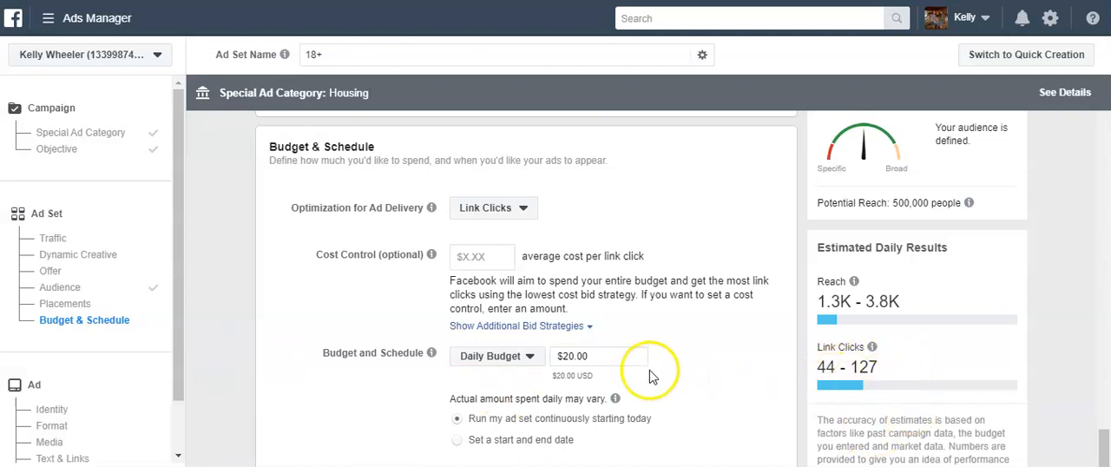
left_click(625, 358)
type("15")
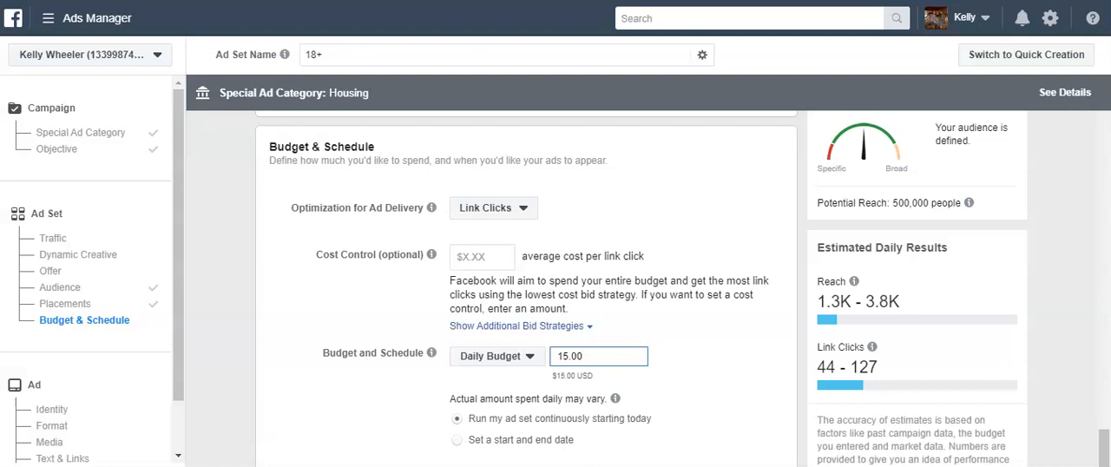
left_click(716, 405)
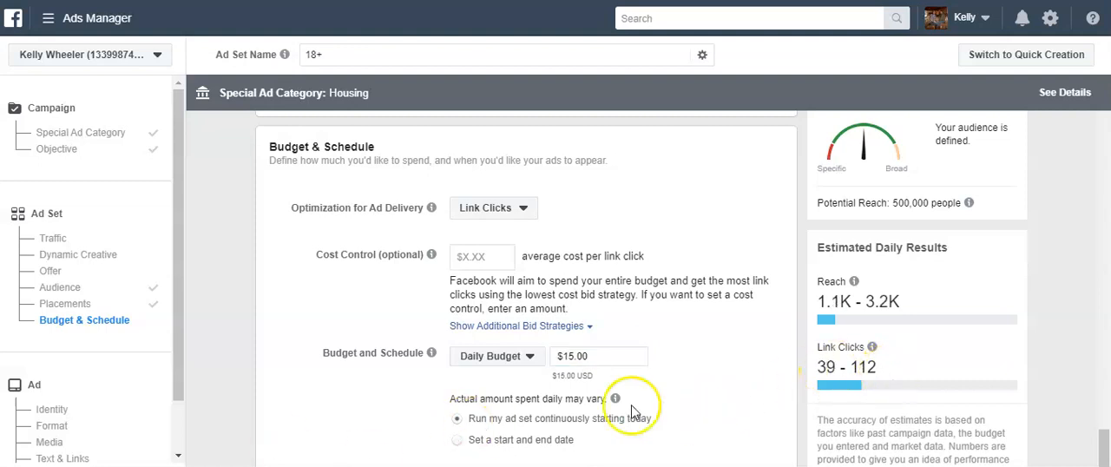
left_click_drag(608, 357, 529, 357)
type("10")
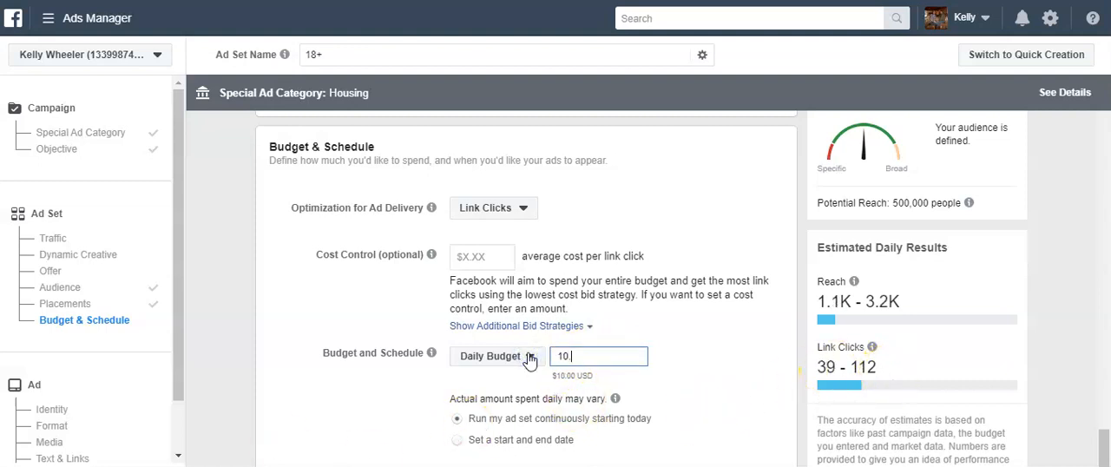
left_click(720, 343)
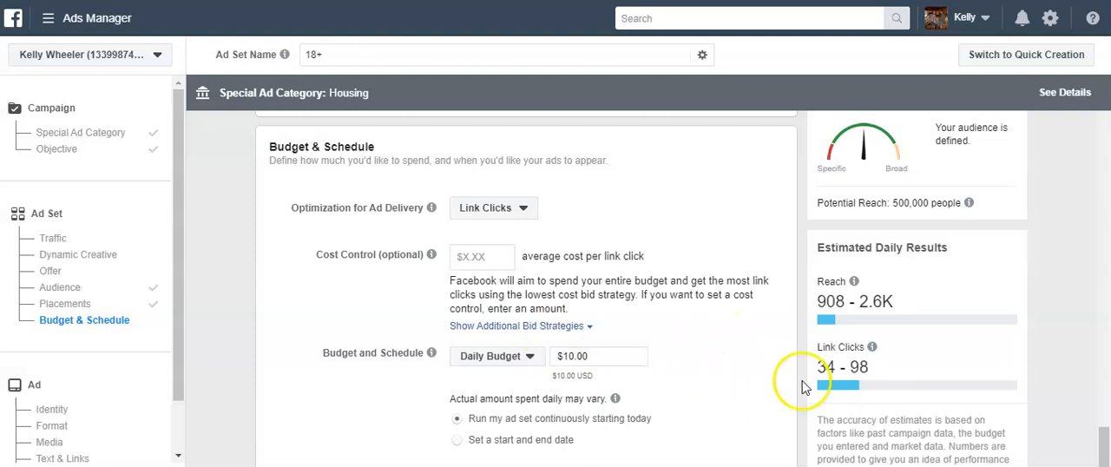
Set the ad set's daily budget to $5.00 and continue to the ad setup
left_click_drag(607, 357, 531, 357)
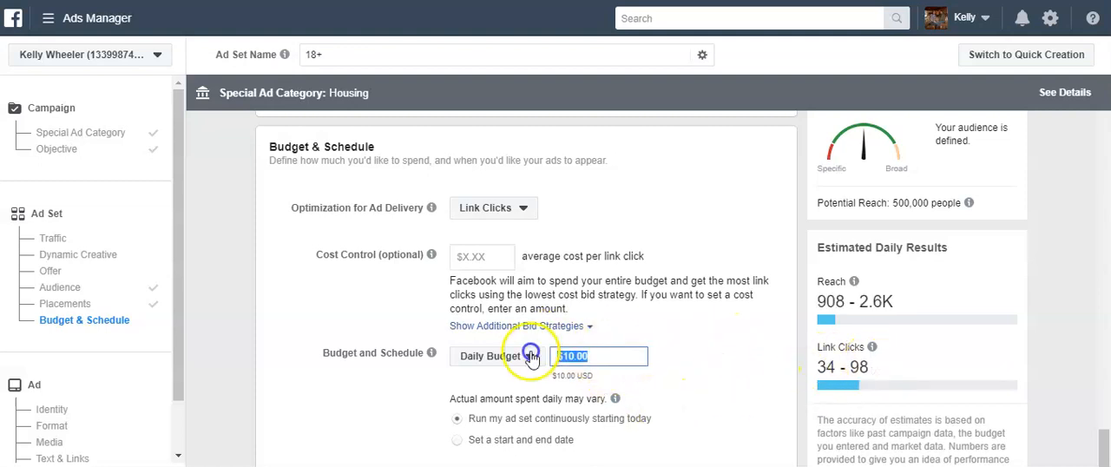
type("5.0")
left_click(616, 392)
left_click(728, 395)
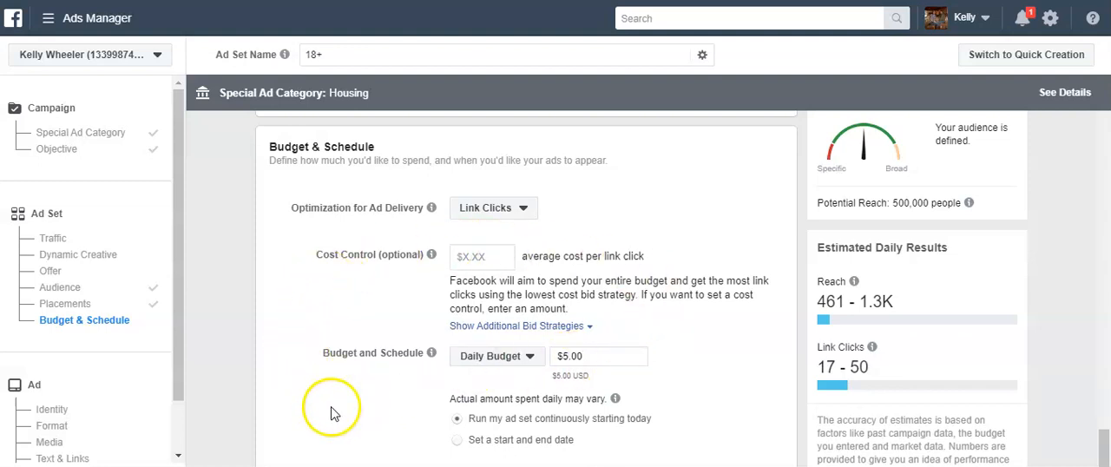
scroll(339, 408, "down", 2)
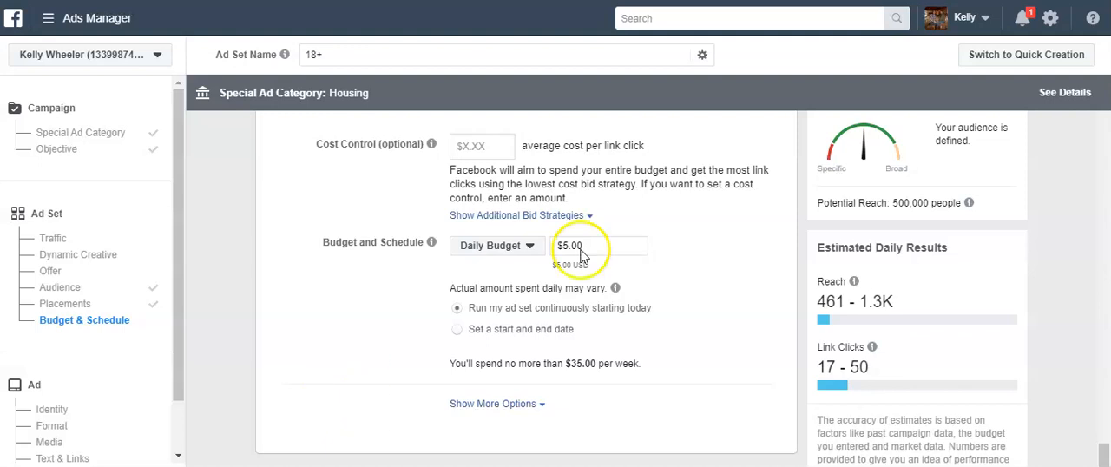
left_click(812, 466)
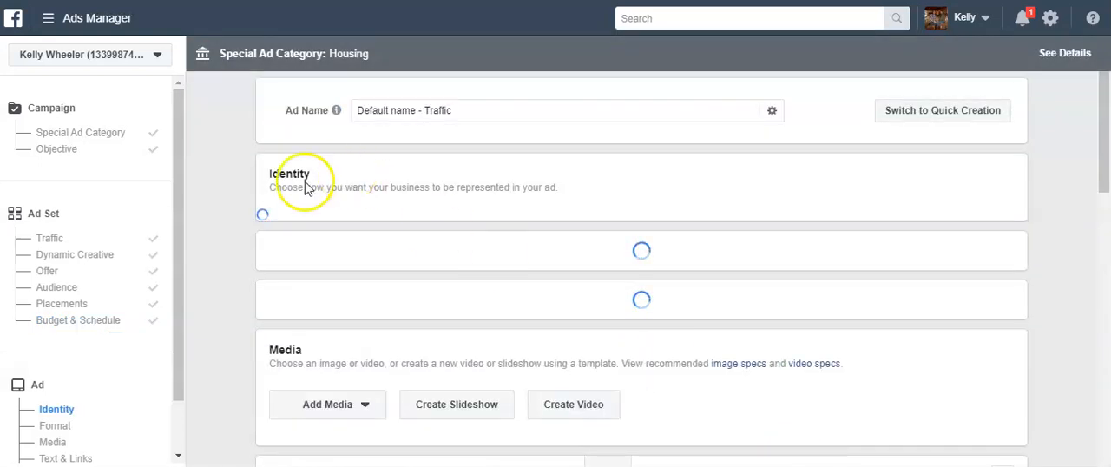
Add the account image "gr 3.JPG" as the media of the single-image ad
scroll(204, 287, "down", 3)
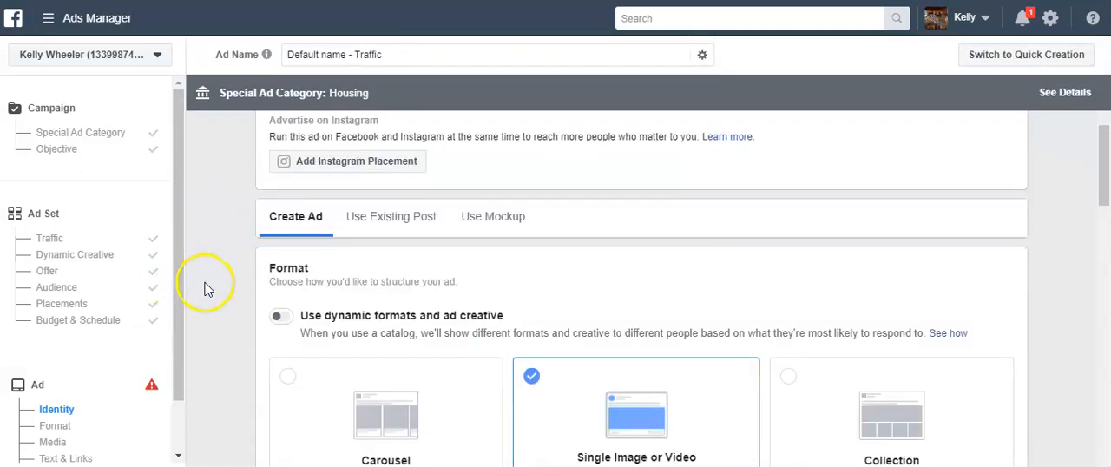
scroll(211, 286, "down", 3)
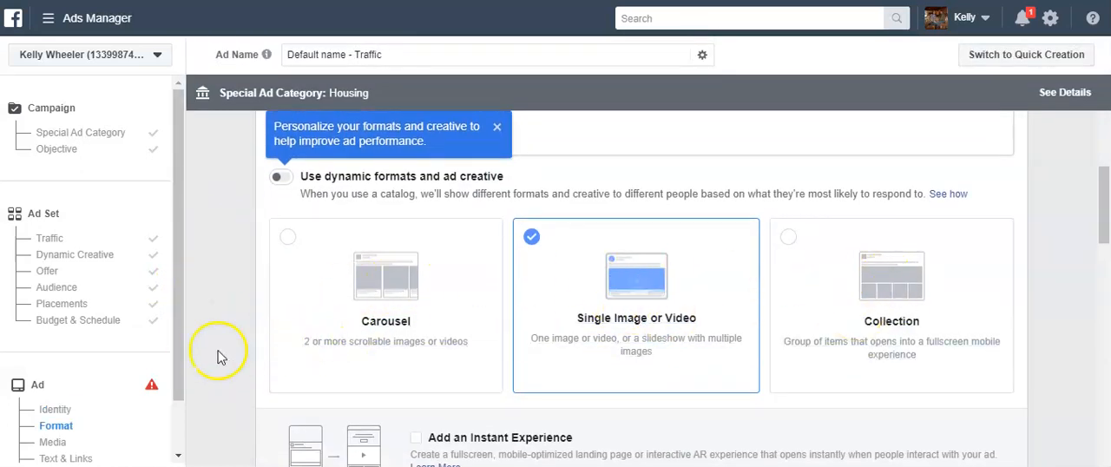
scroll(218, 352, "down", 5)
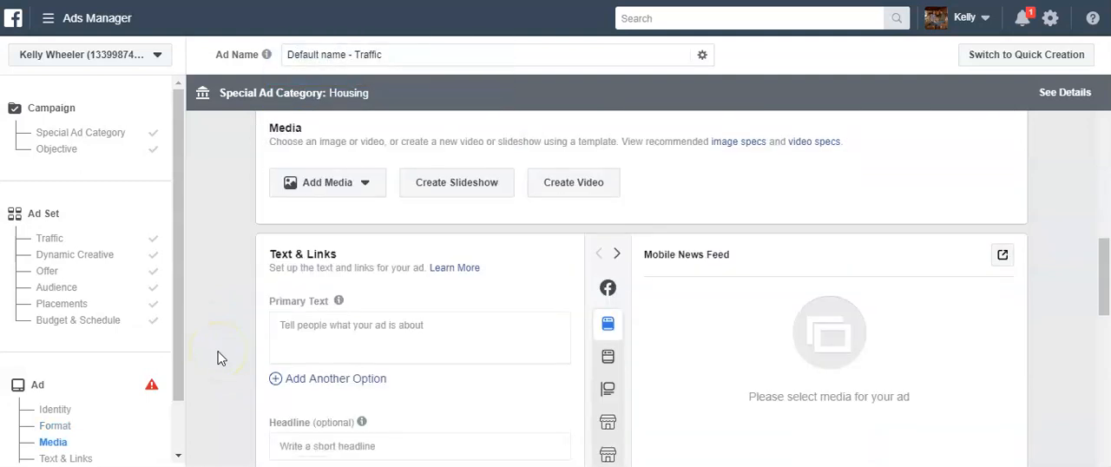
left_click(351, 183)
left_click(322, 217)
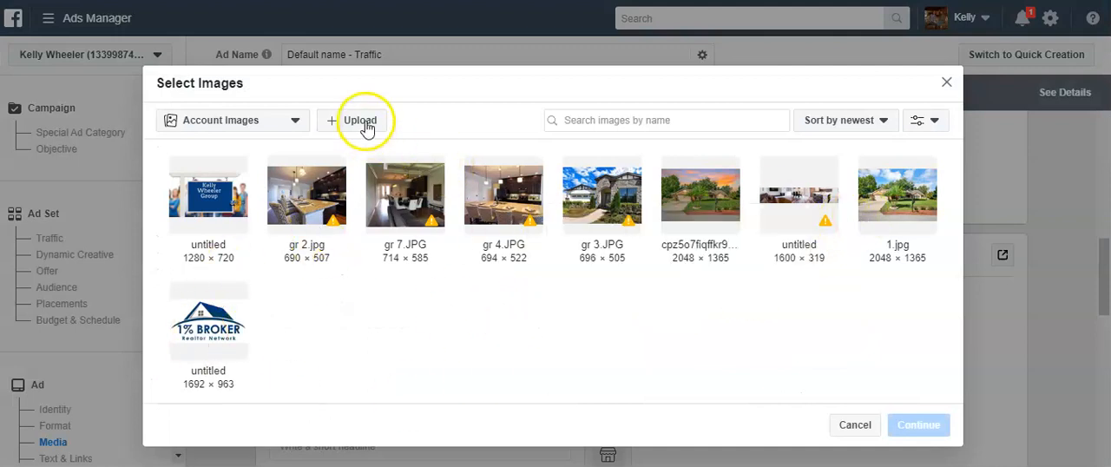
left_click(615, 209)
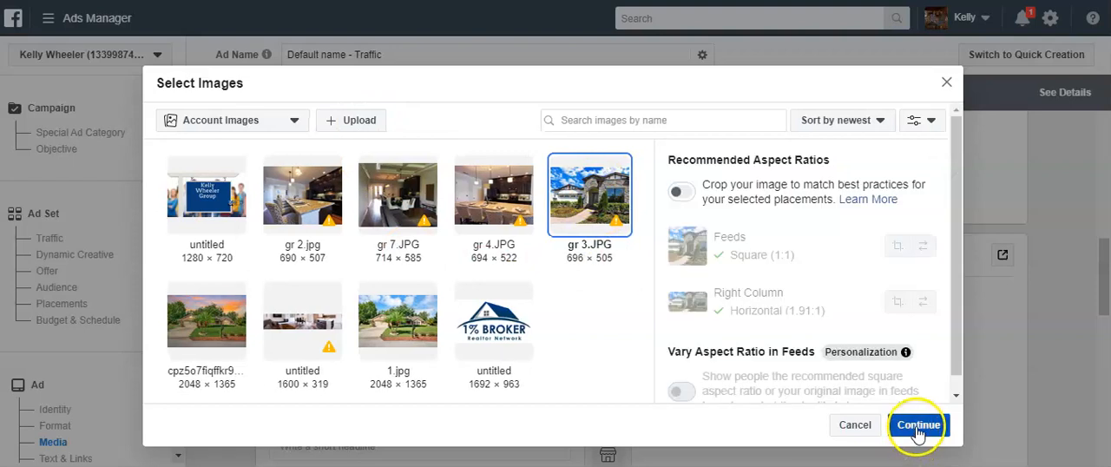
left_click(918, 425)
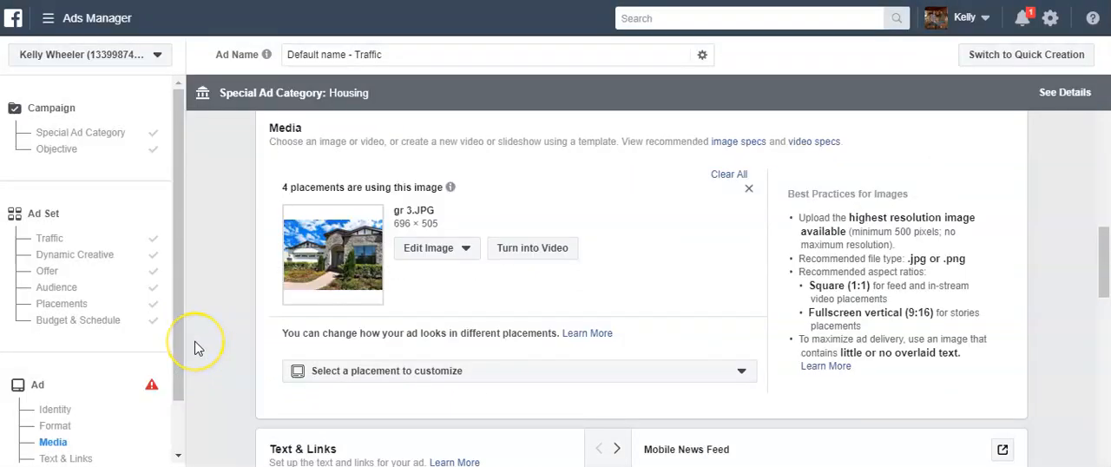
Switch to the Word document and copy the three-line ad text about USDA eligible homes in Lake County Fl
scroll(195, 347, "down", 4)
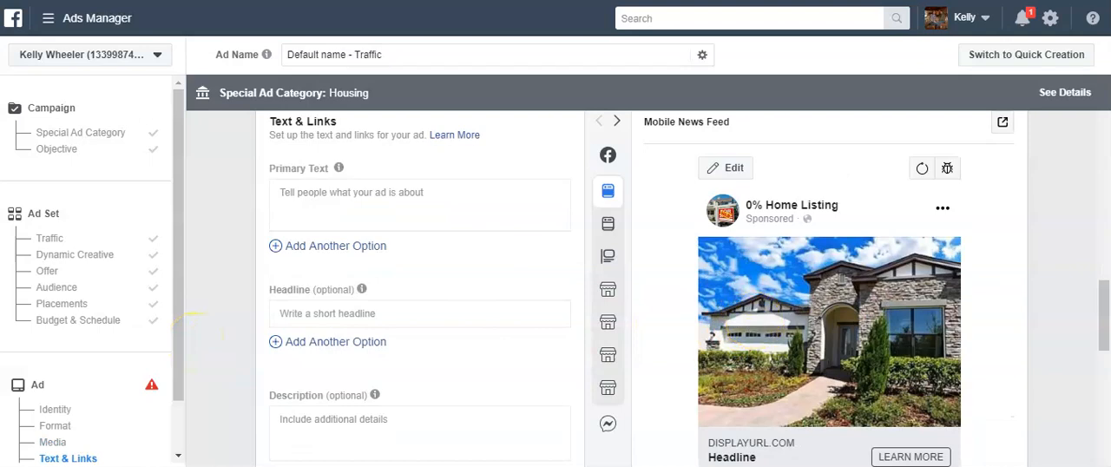
mouse_move(556, 466)
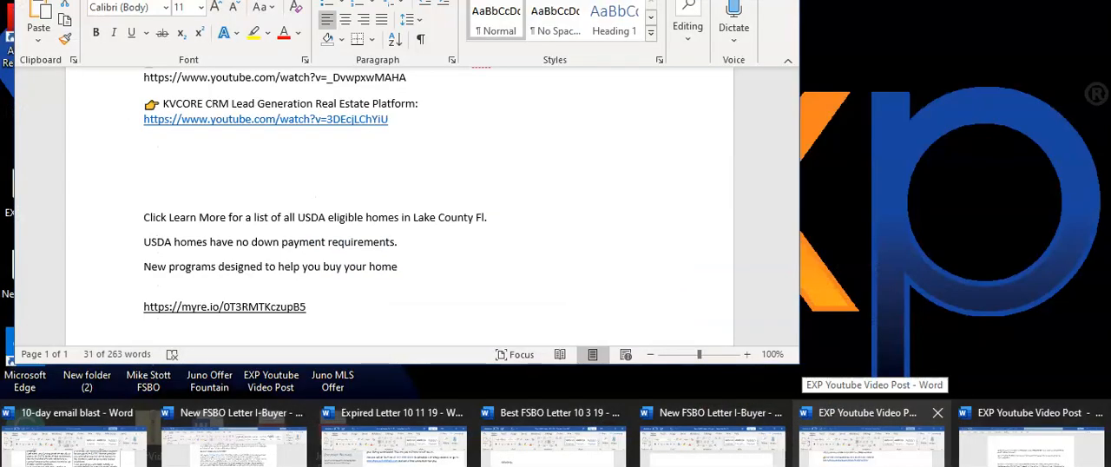
left_click(873, 443)
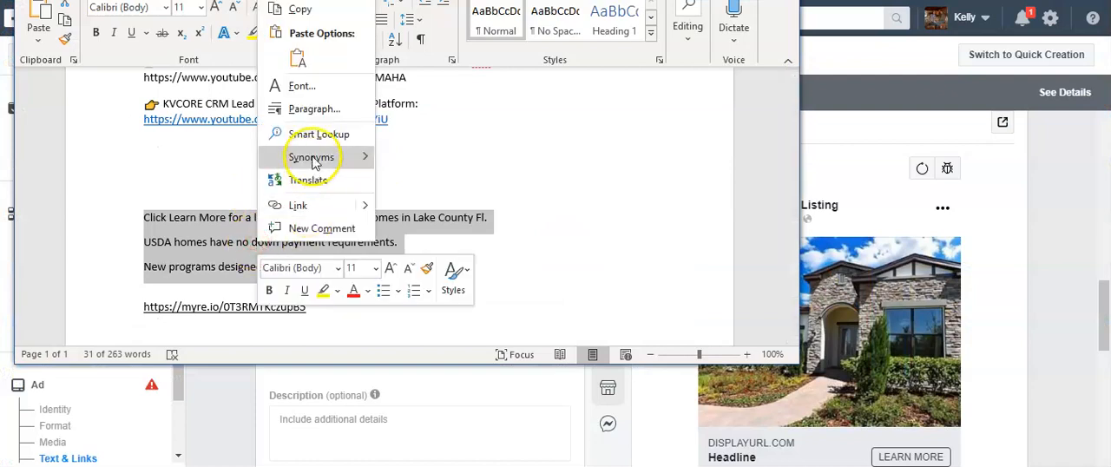
left_click(304, 12)
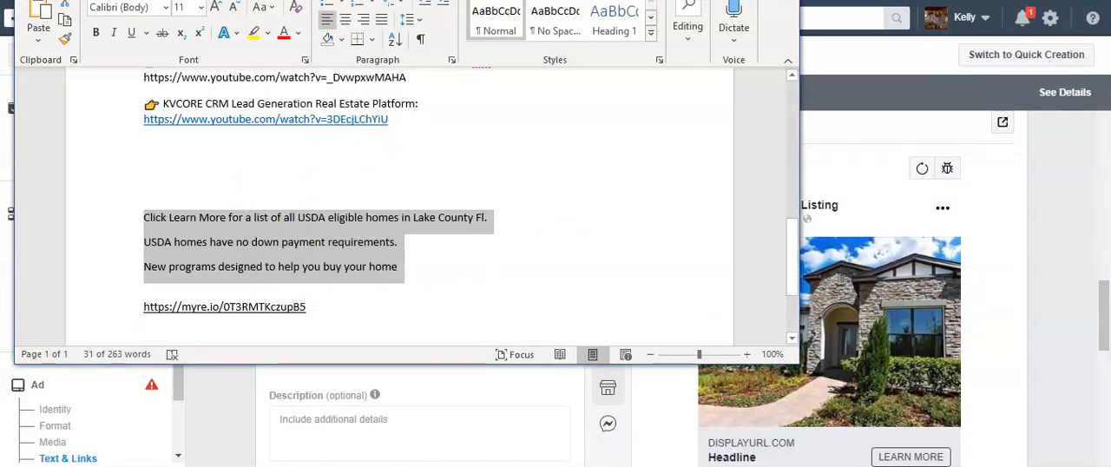
left_click(706, 0)
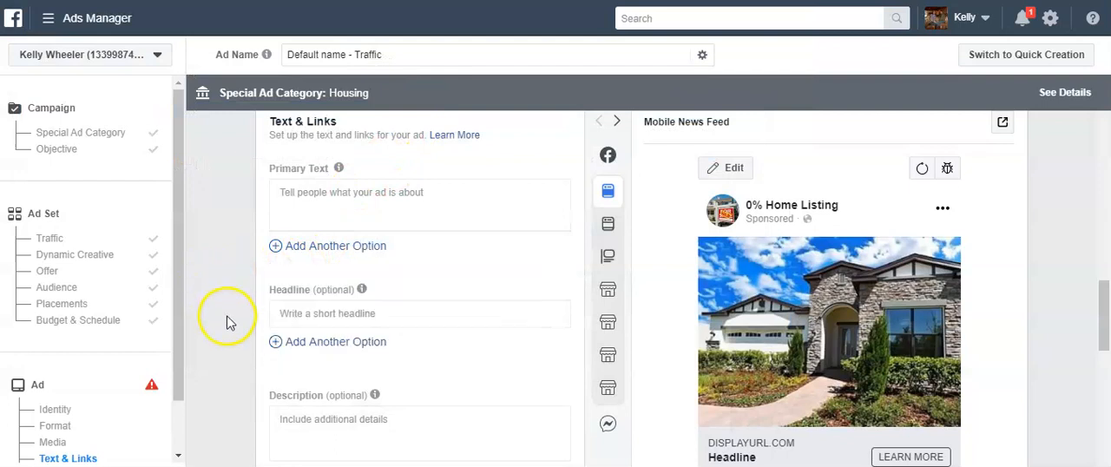
Paste the copied USDA homes text into the ad's primary text in Ads Manager
scroll(228, 322, "up", 1)
left_click(307, 278)
right_click(306, 289)
left_click(355, 144)
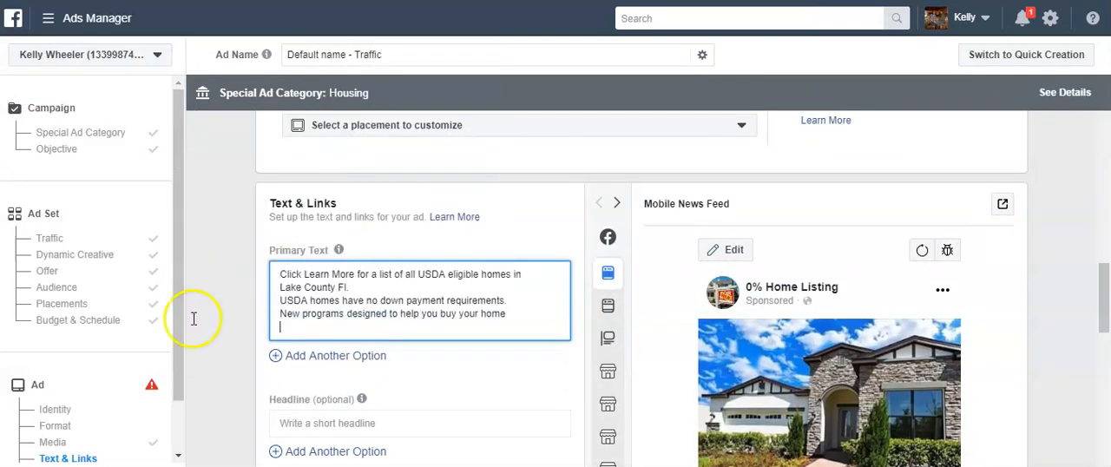
Change the Facebook Page representing the ad to Real Estate Keys
scroll(221, 392, "up", 10)
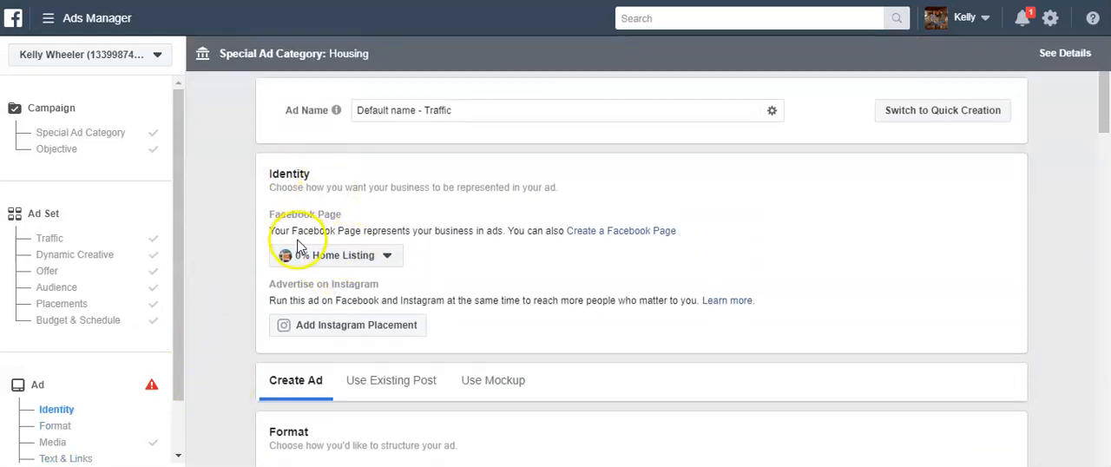
left_click(363, 259)
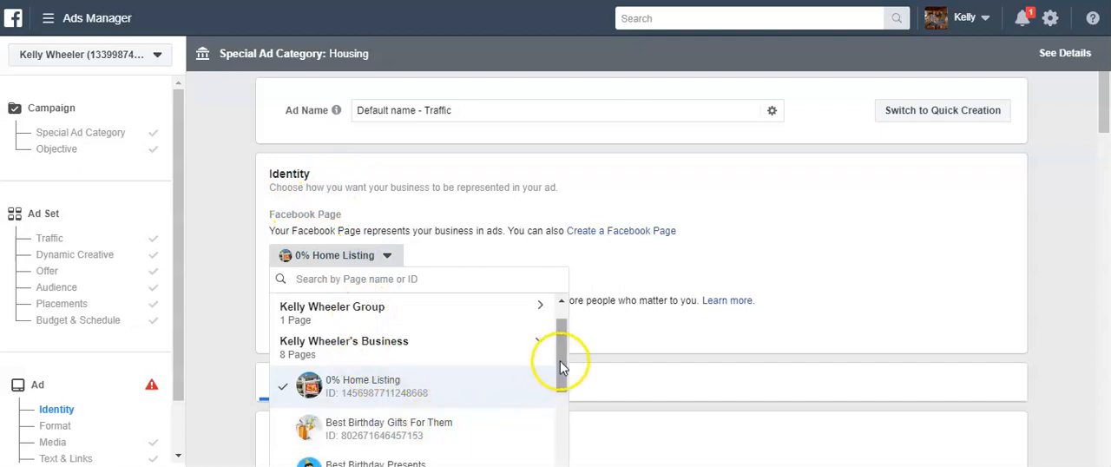
mouse_move(563, 339)
left_mouse_down()
mouse_move(568, 444)
mouse_move(560, 343)
left_mouse_up()
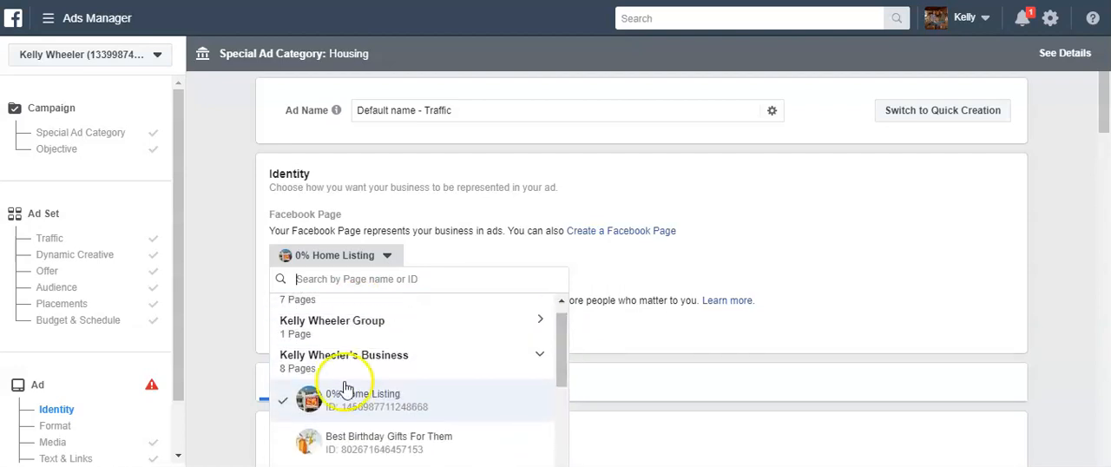
left_click(328, 324)
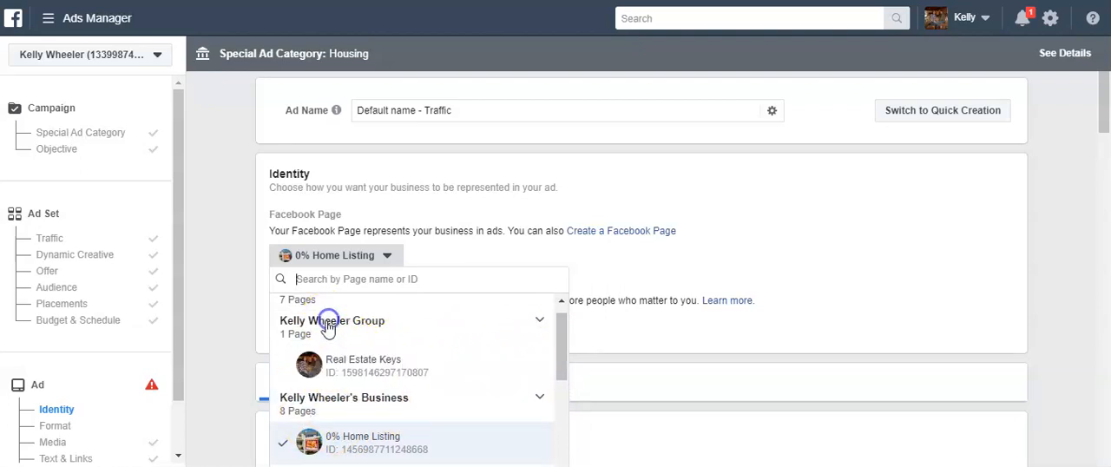
left_click(352, 359)
Insert a right-pointing hand emoji before "Click Learn More" at the start of the primary text
scroll(208, 382, "down", 5)
scroll(217, 384, "up", 3)
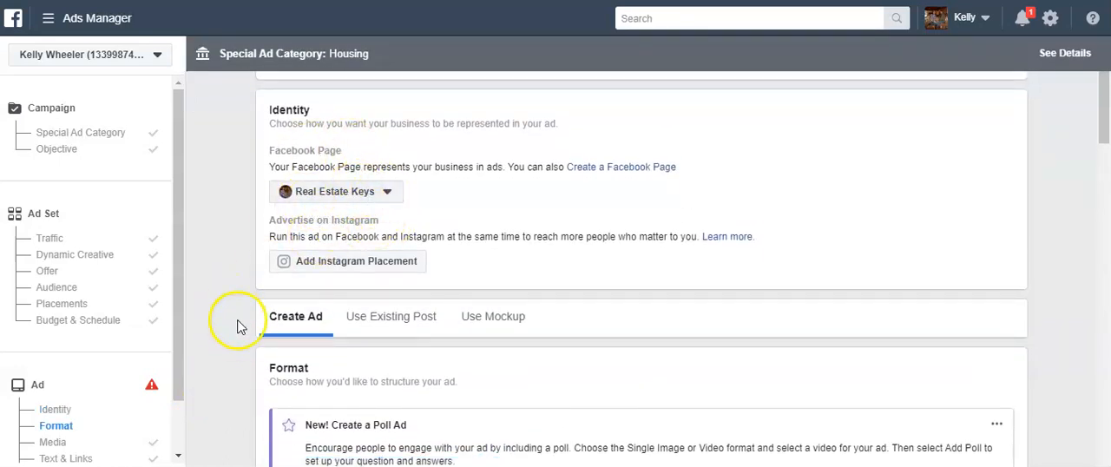
scroll(232, 326, "down", 4)
scroll(198, 336, "down", 10)
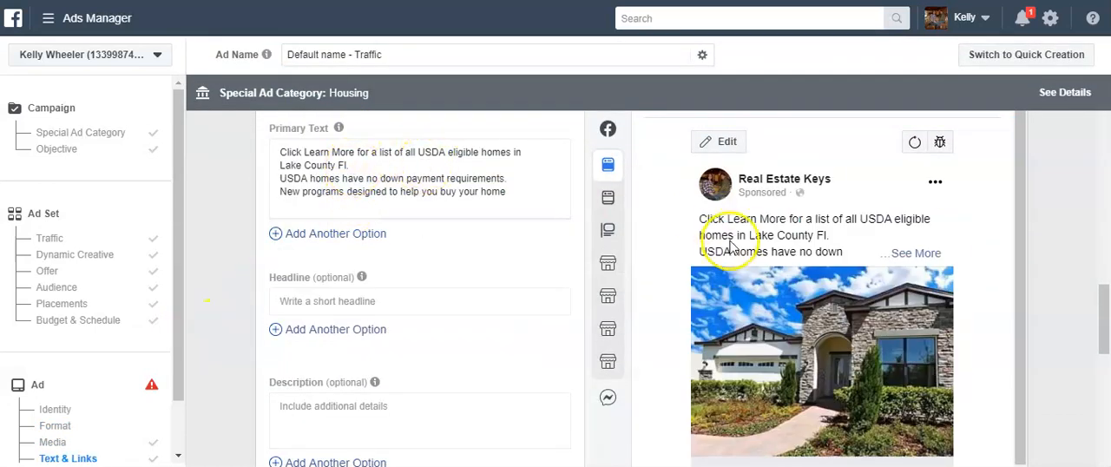
left_click(285, 151)
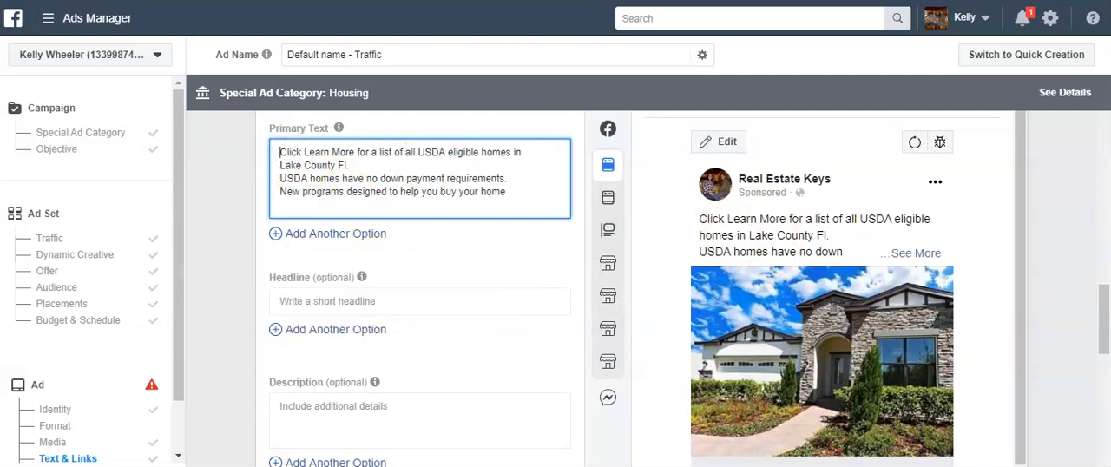
left_click(458, 67)
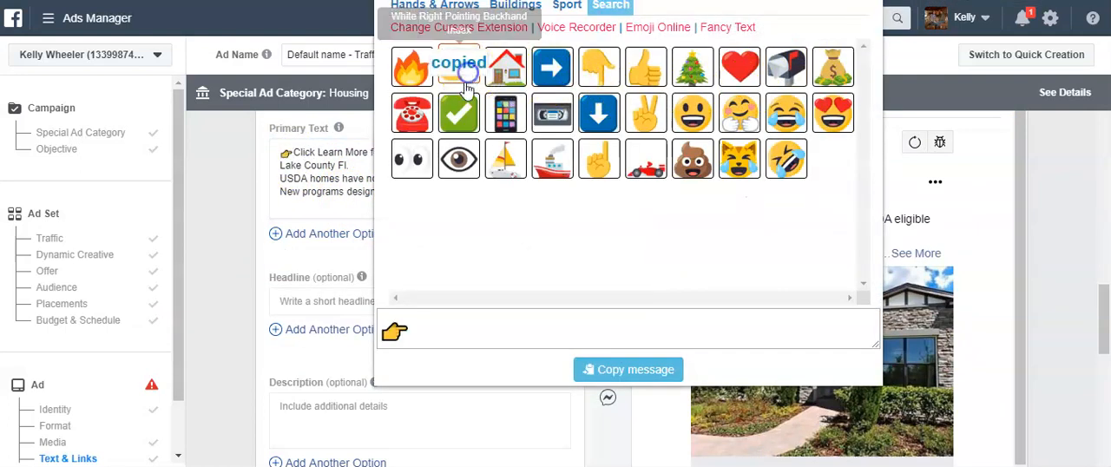
Try a blue right-arrow emoji before "Lake County Fl." in the primary text
left_click(278, 172)
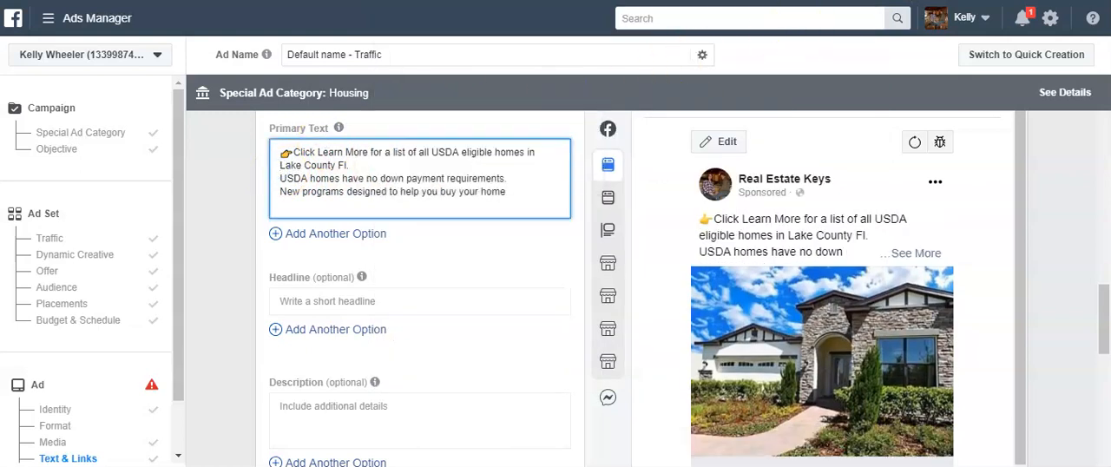
left_click(872, 2)
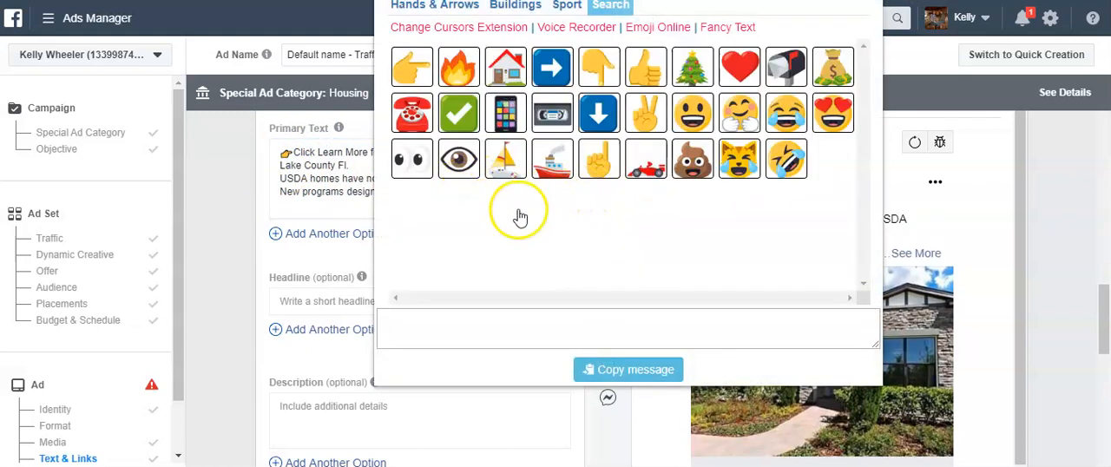
left_click(533, 74)
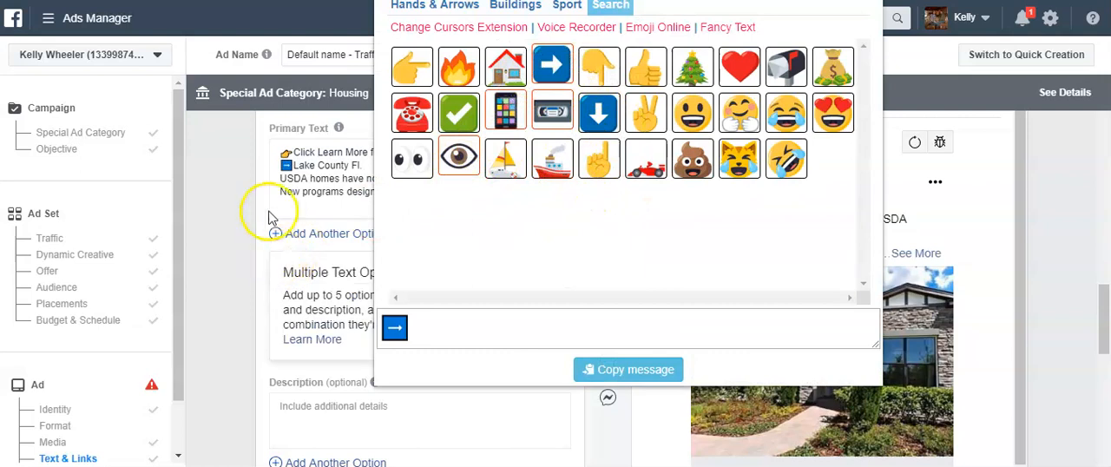
Insert a house emoji before "USDA homes have no down payment requirements" in the primary text
left_click(280, 183)
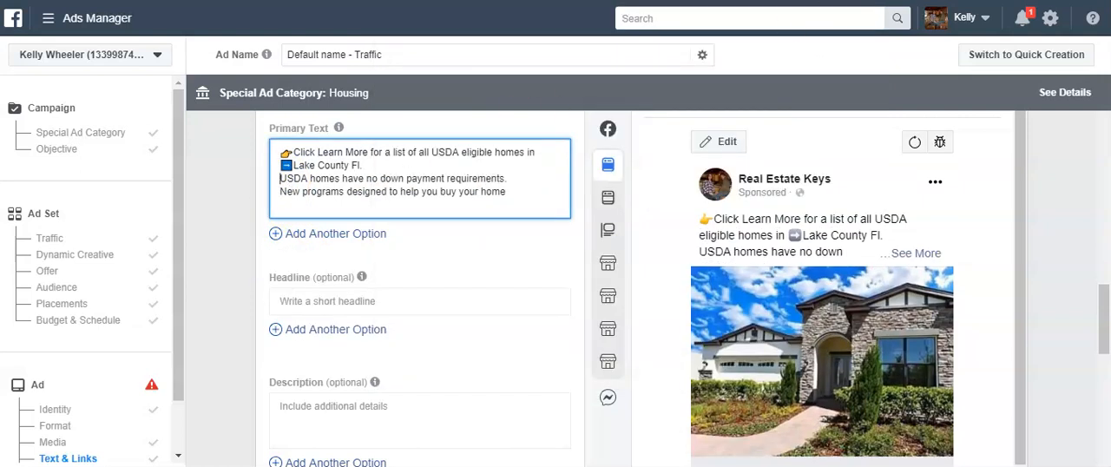
left_click(872, 2)
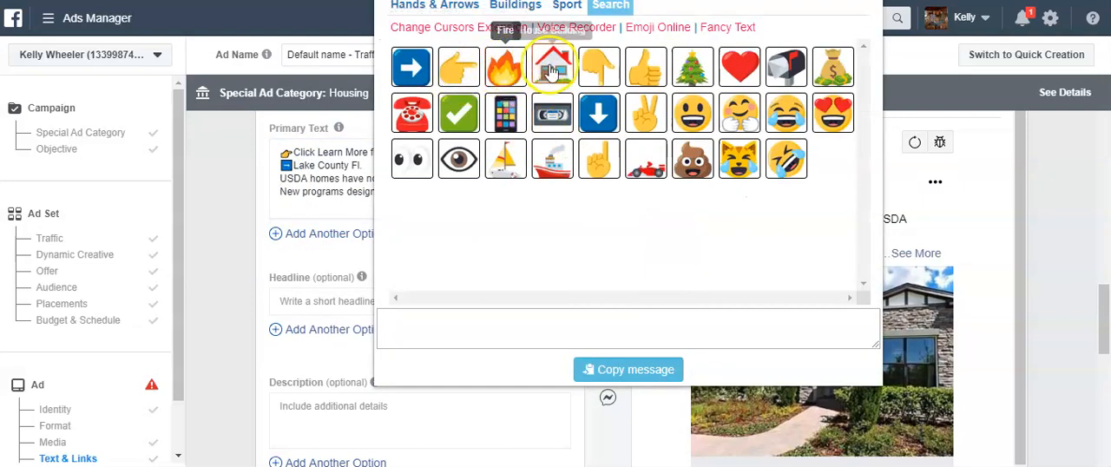
left_click(552, 68)
left_click(650, 427)
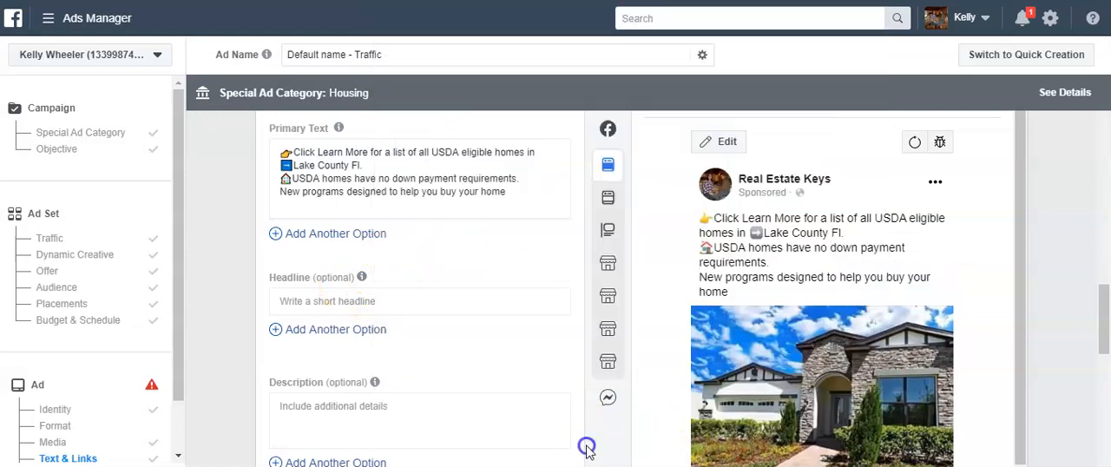
Insert a fire emoji before "New programs designed to help you buy your home" in the primary text
left_click(280, 192)
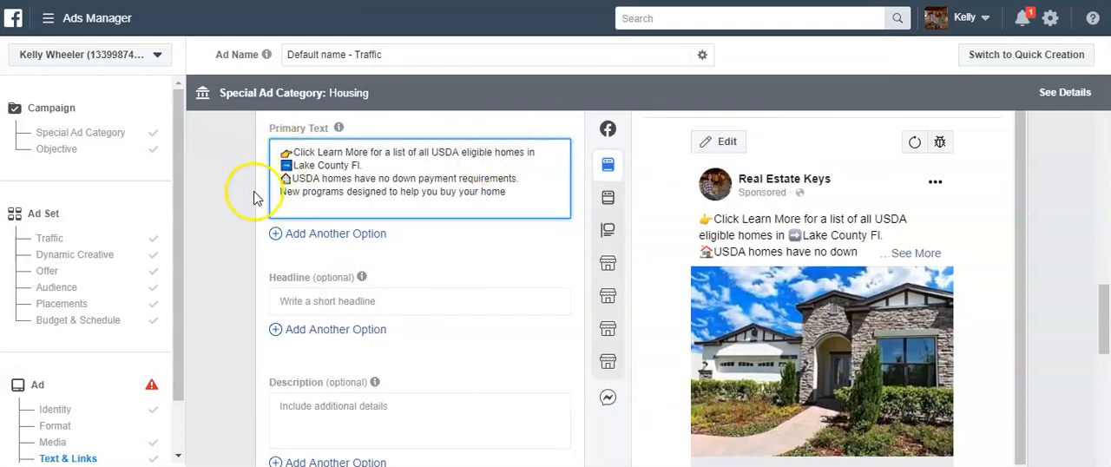
left_click(280, 192)
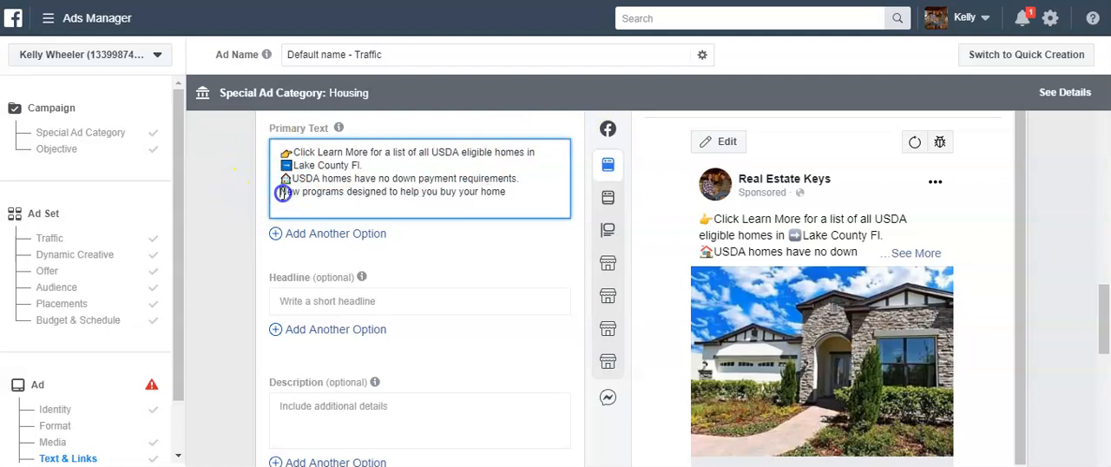
left_click(871, 1)
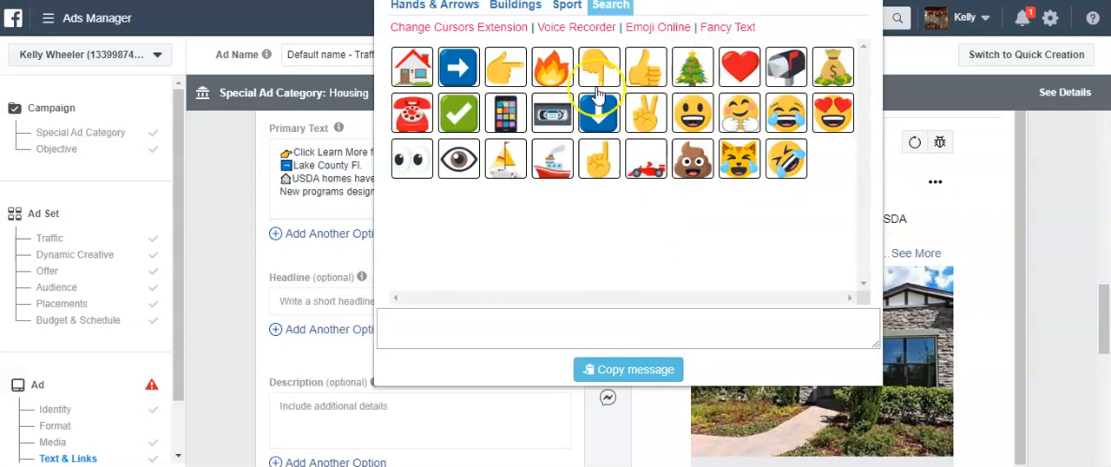
left_click(551, 64)
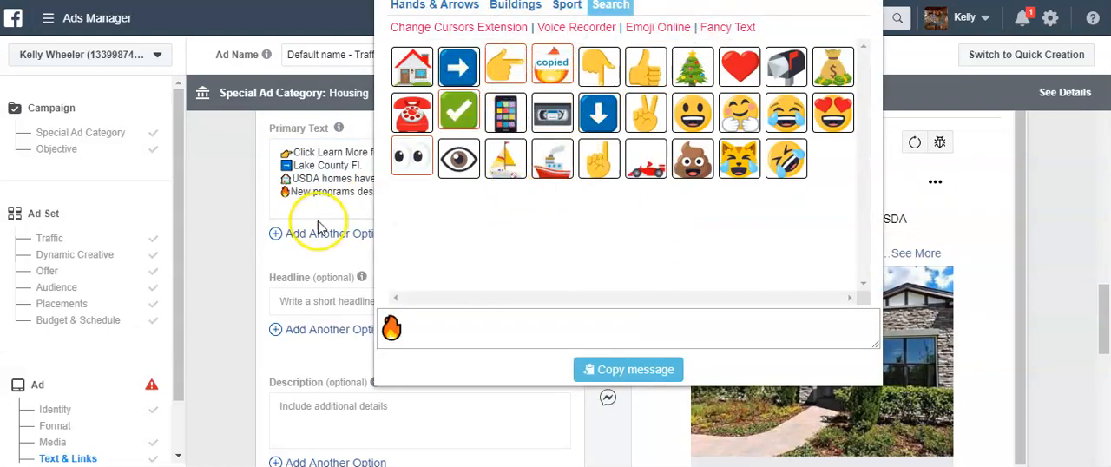
left_click(318, 225)
Enter "Click Learn More-->" as the ad's headline and "Closing Cost Assistance" as its description
scroll(299, 278, "down", 3)
scroll(298, 261, "up", 2)
scroll(325, 226, "down", 1)
left_click(323, 215)
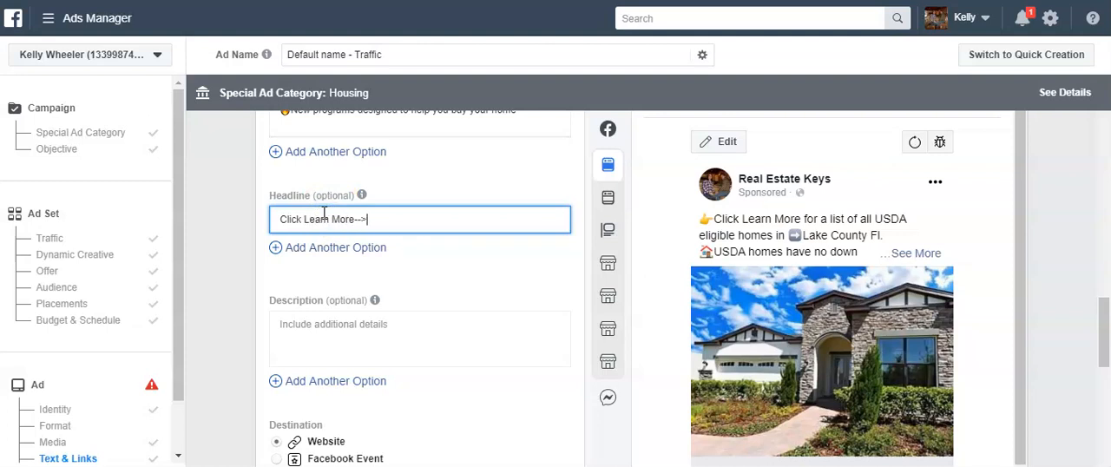
scroll(323, 215, "down", 5)
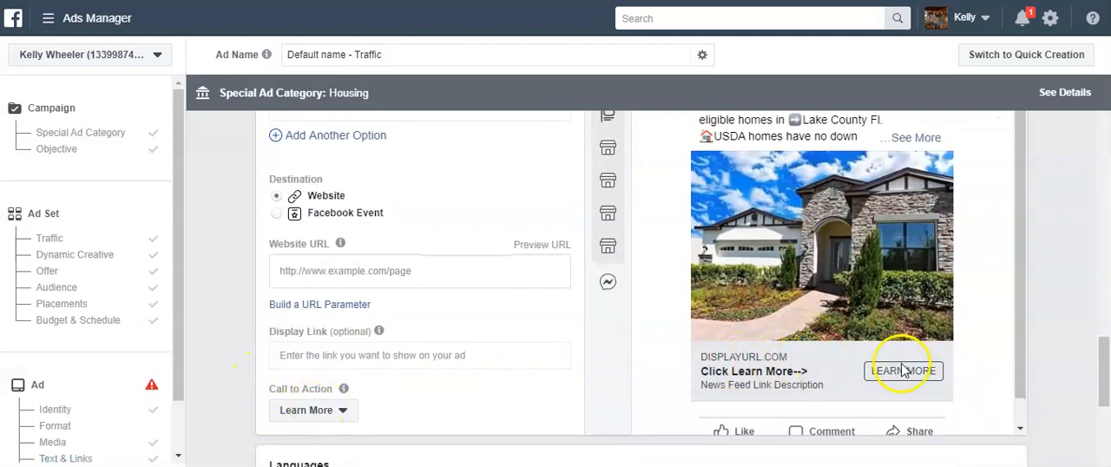
scroll(207, 318, "up", 5)
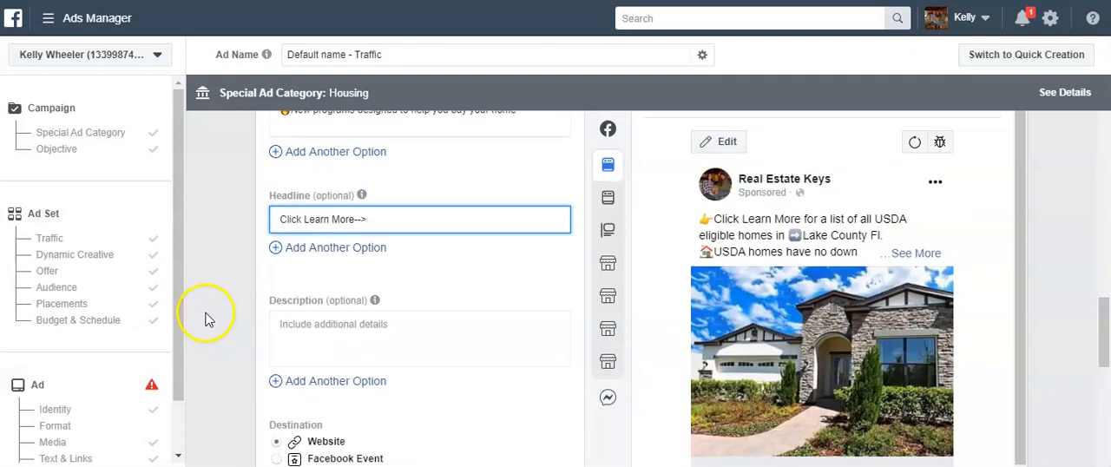
left_click(303, 330)
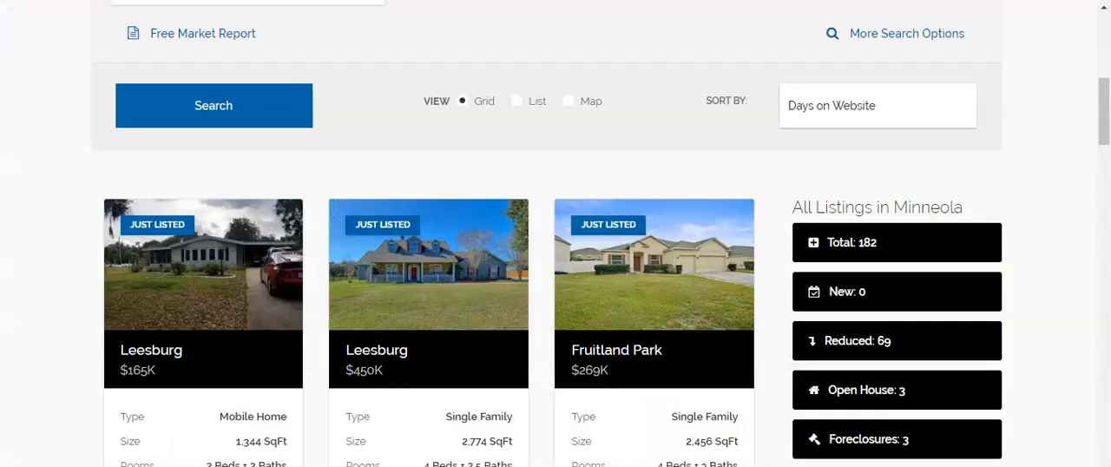
Copy the web address of the property listings page and paste it as the ad's website URL
right_click(356, 0)
left_click(385, 48)
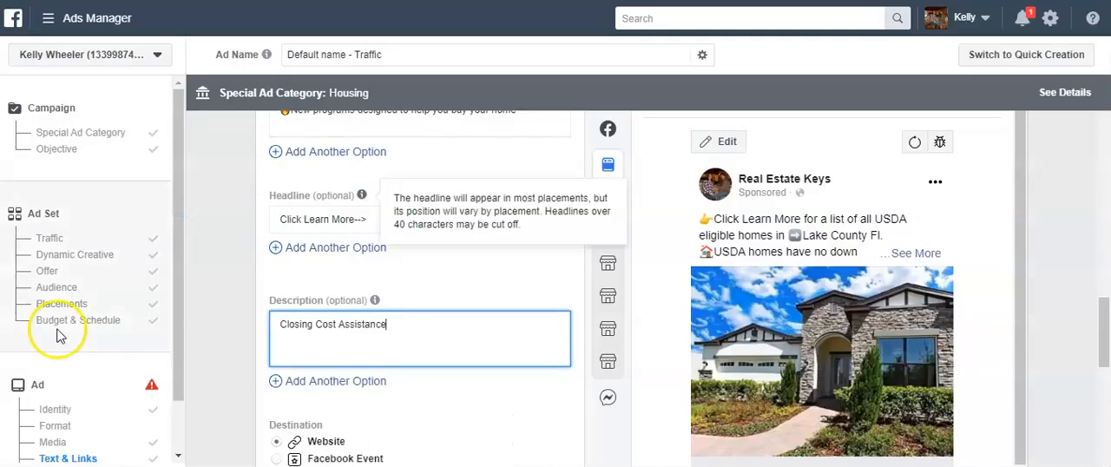
scroll(185, 347, "down", 5)
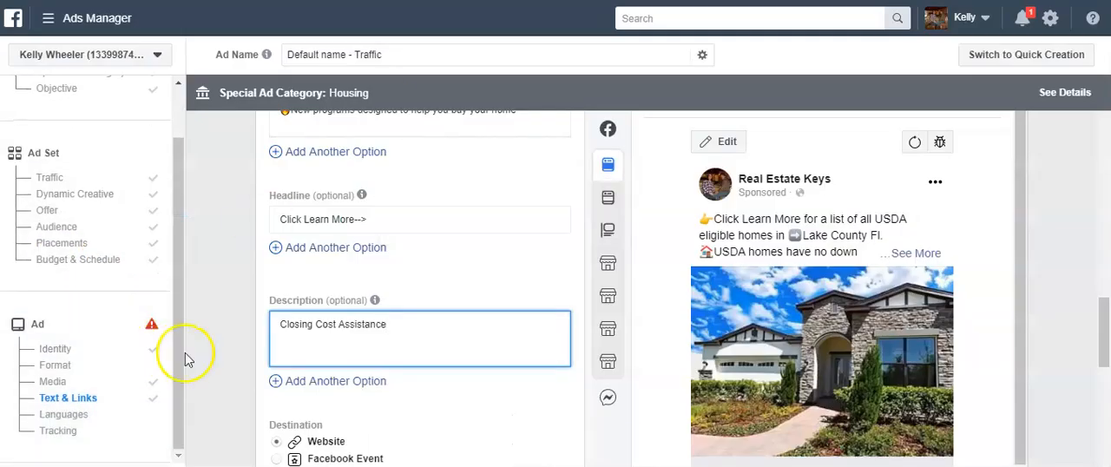
left_click(304, 189)
right_click(428, 189)
left_click(426, 299)
left_click(231, 355)
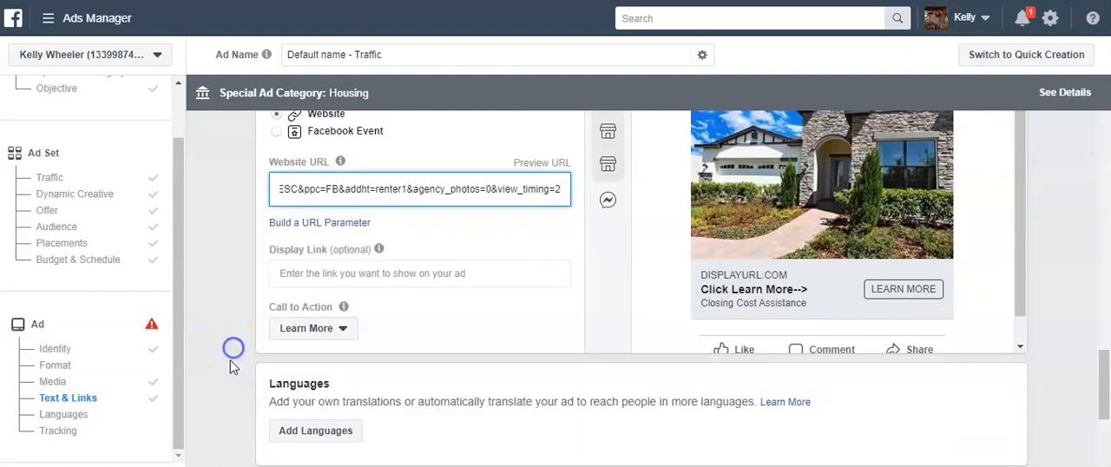
Review the remaining ad settings and remove the arrow emoji before "Lake County Fl." in the primary text
scroll(228, 373, "down", 4)
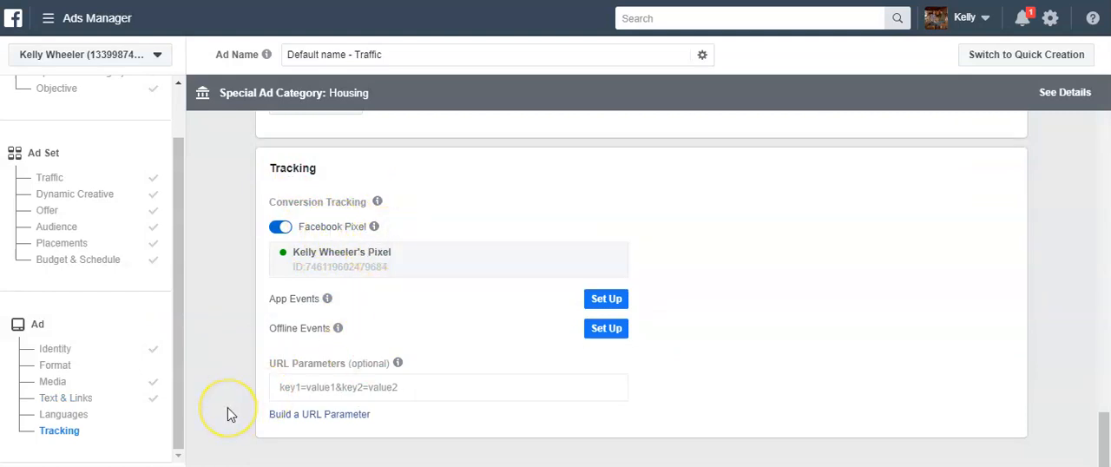
scroll(228, 414, "down", 1)
scroll(675, 377, "up", 10)
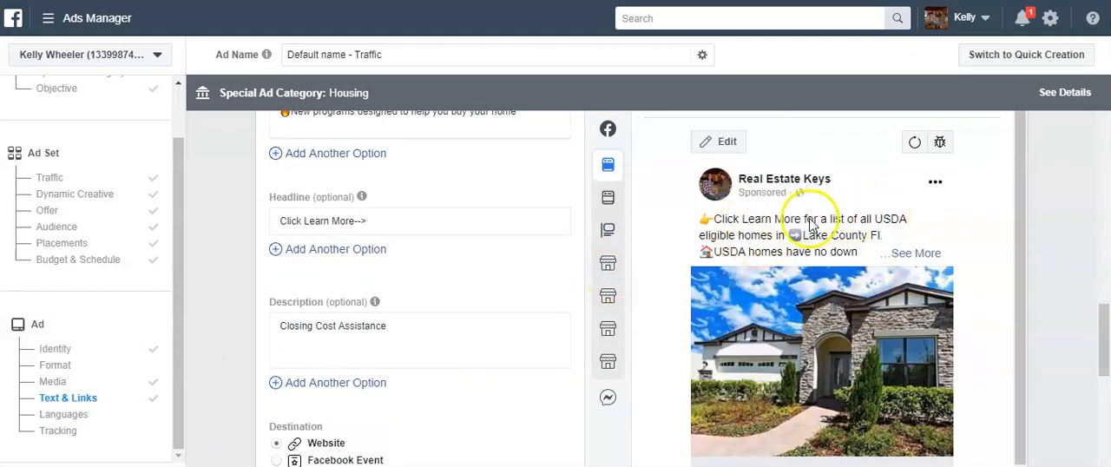
scroll(281, 318, "up", 3)
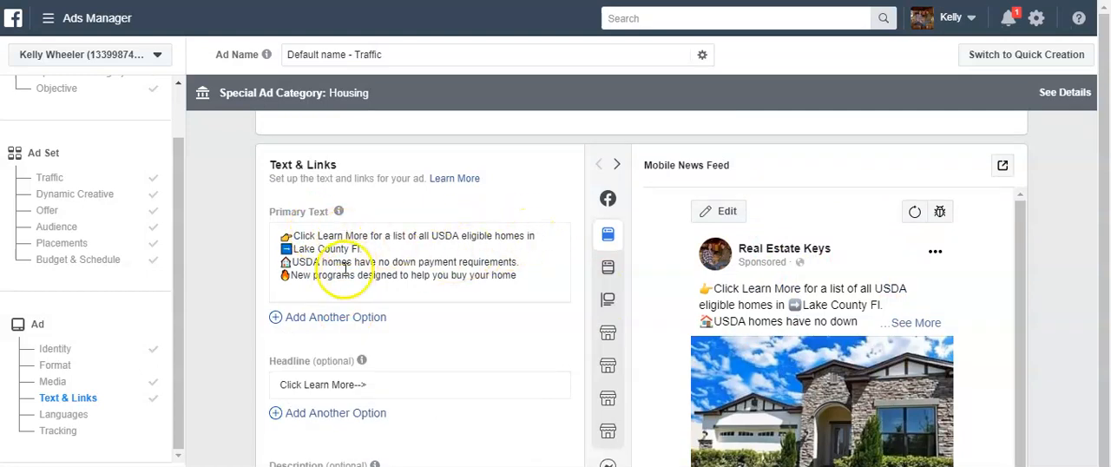
left_click(295, 249)
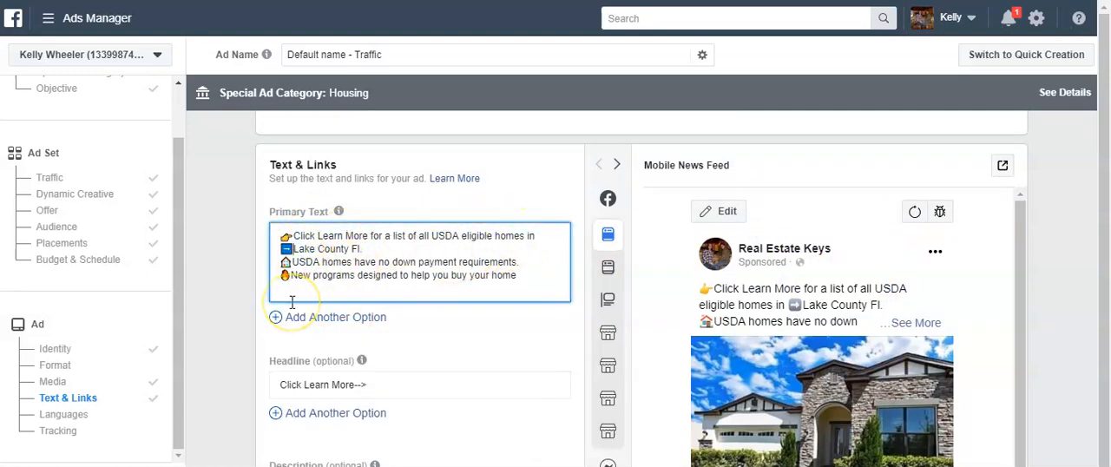
key("BackSpace")
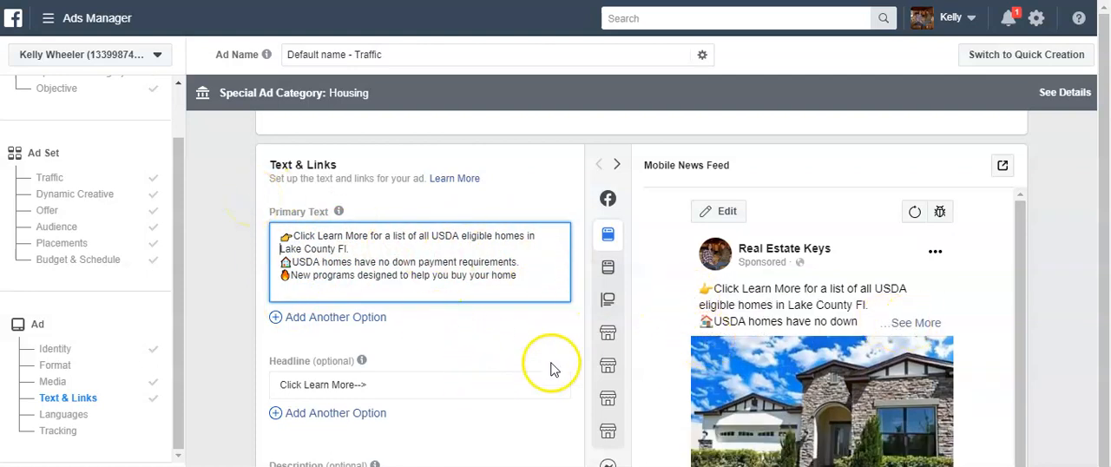
Confirm the finished housing traffic ad to submit the USDA LK CT 12 18 campaign for publishing
scroll(330, 286, "down", 1)
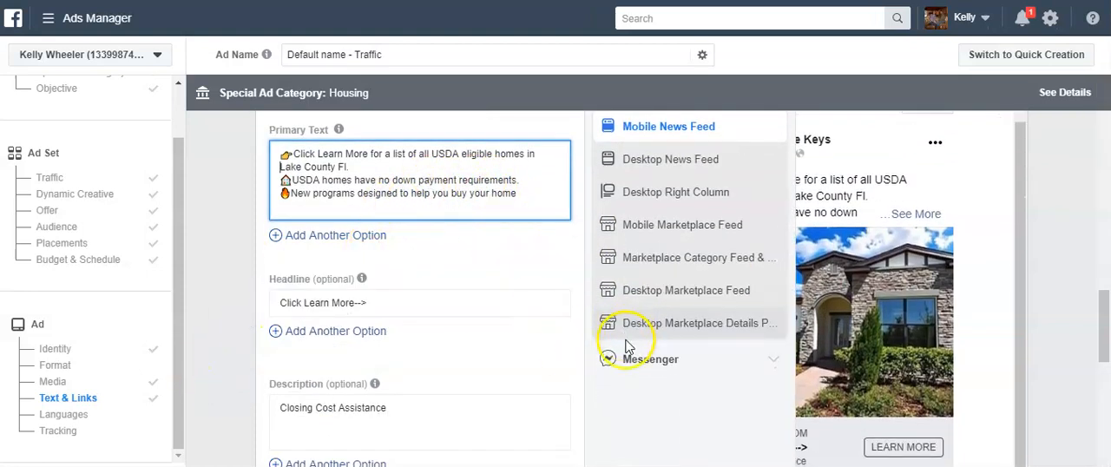
scroll(416, 391, "down", 5)
scroll(257, 438, "down", 7)
scroll(257, 438, "down", 1)
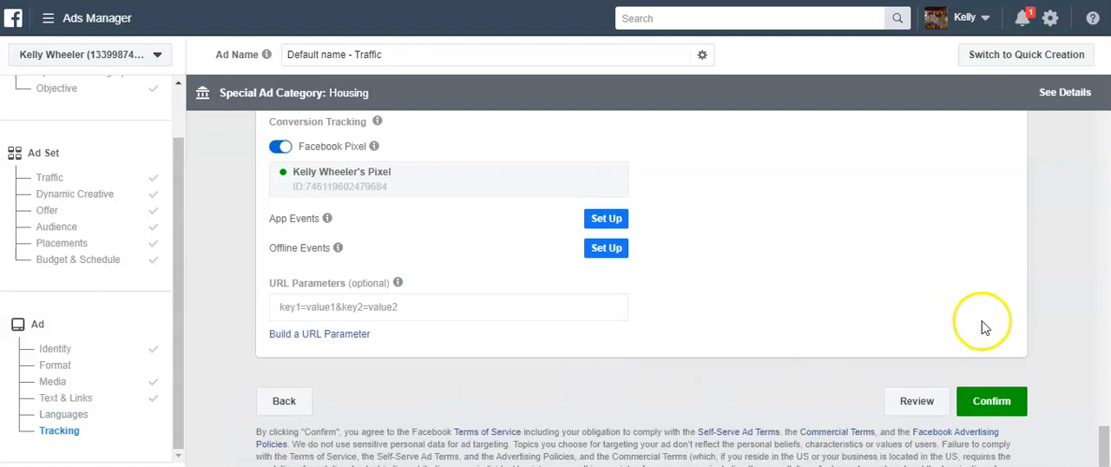
left_click(994, 401)
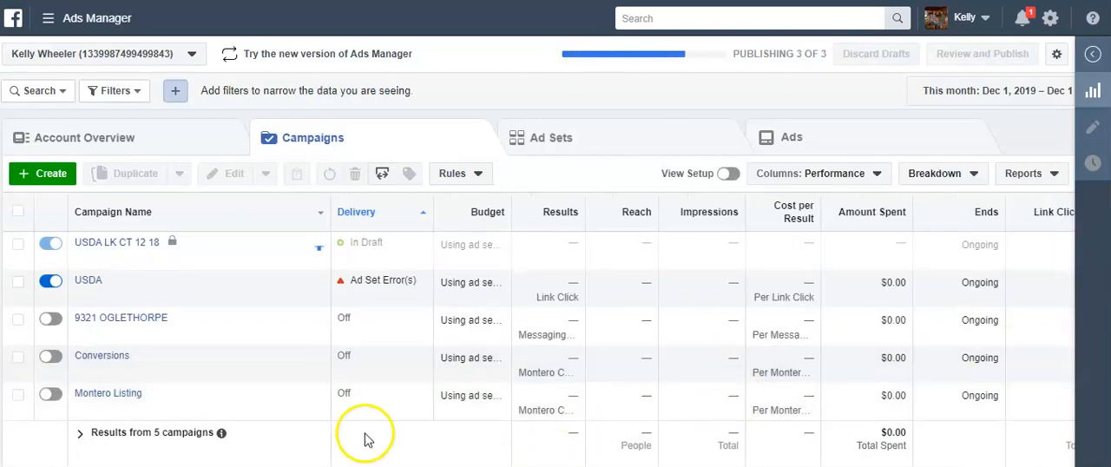
Try to delete the old USDA campaign while the new campaign is still publishing
left_click(18, 283)
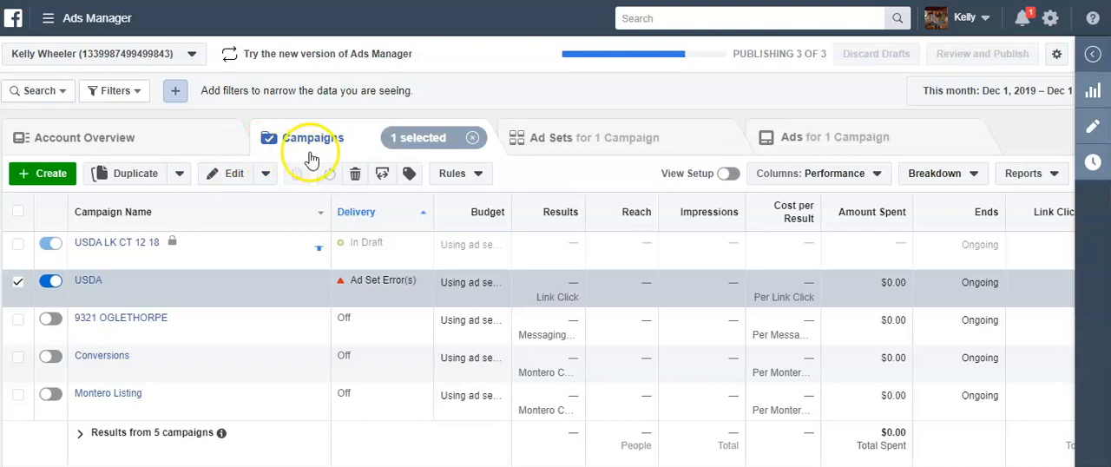
left_click(354, 175)
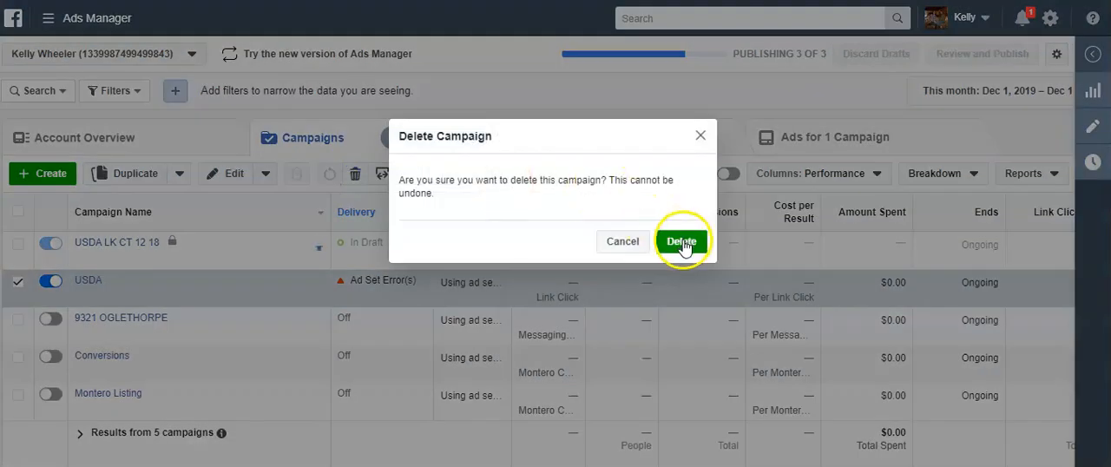
left_click(680, 240)
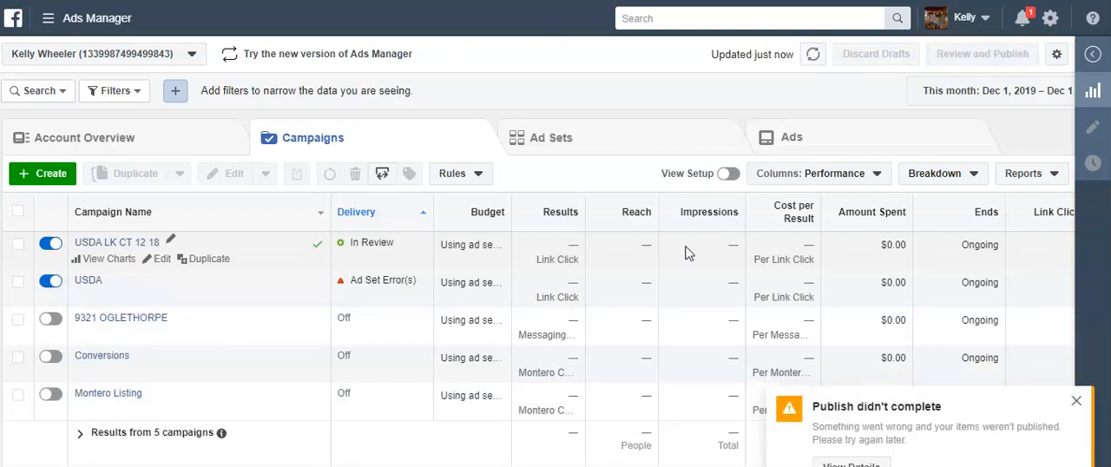
Delete the old campaign named USDA from the campaign list and confirm its deletion
left_click(19, 290)
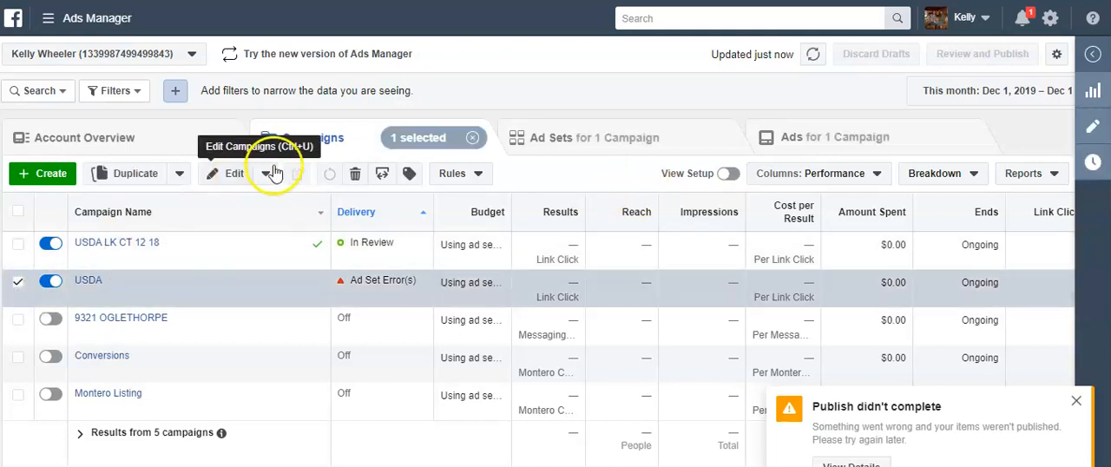
left_click(355, 174)
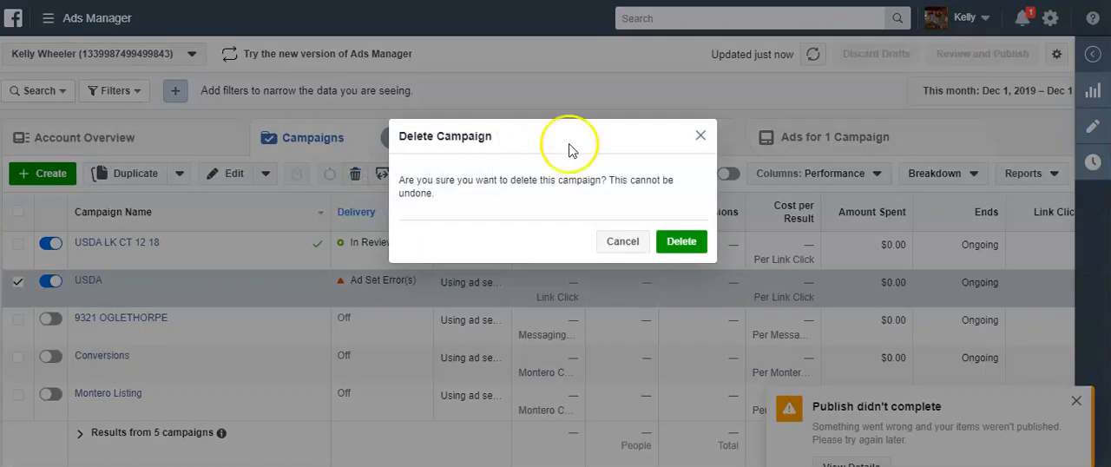
left_click(684, 241)
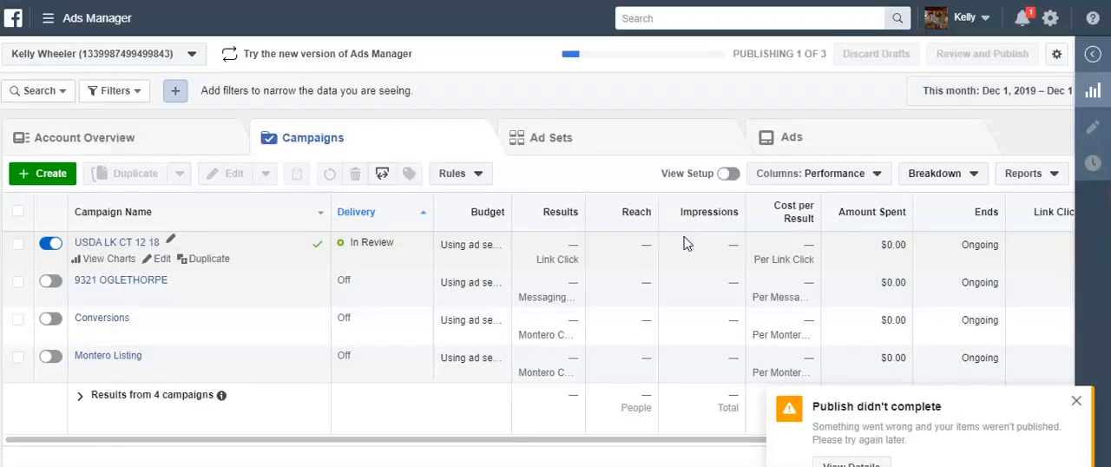